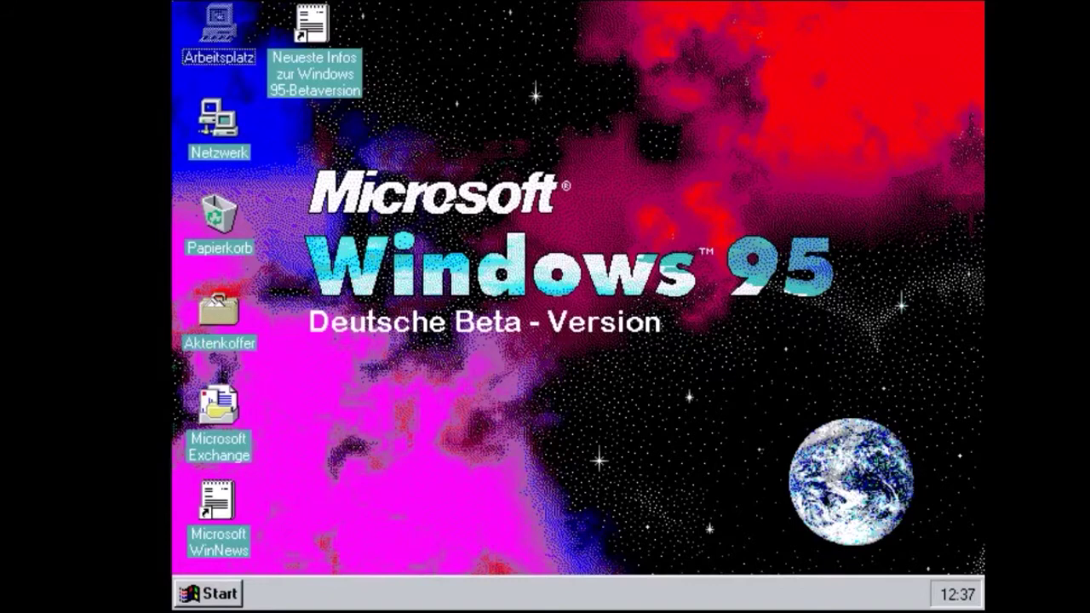
Check the Windows version, processor and memory in the system properties of Arbeitsplatz
right_click(215, 33)
click(276, 202)
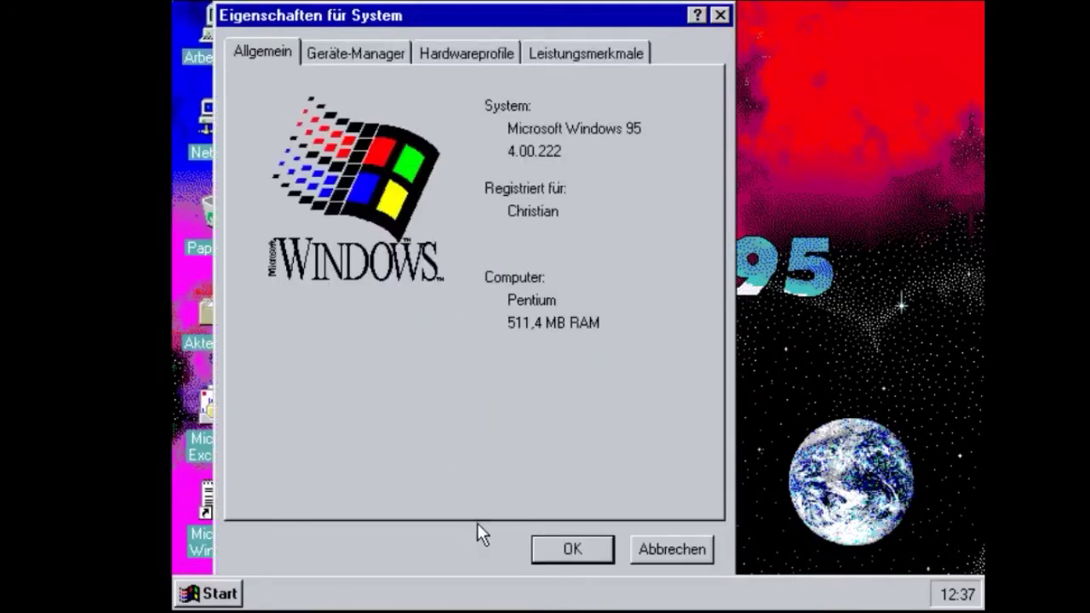
click(562, 550)
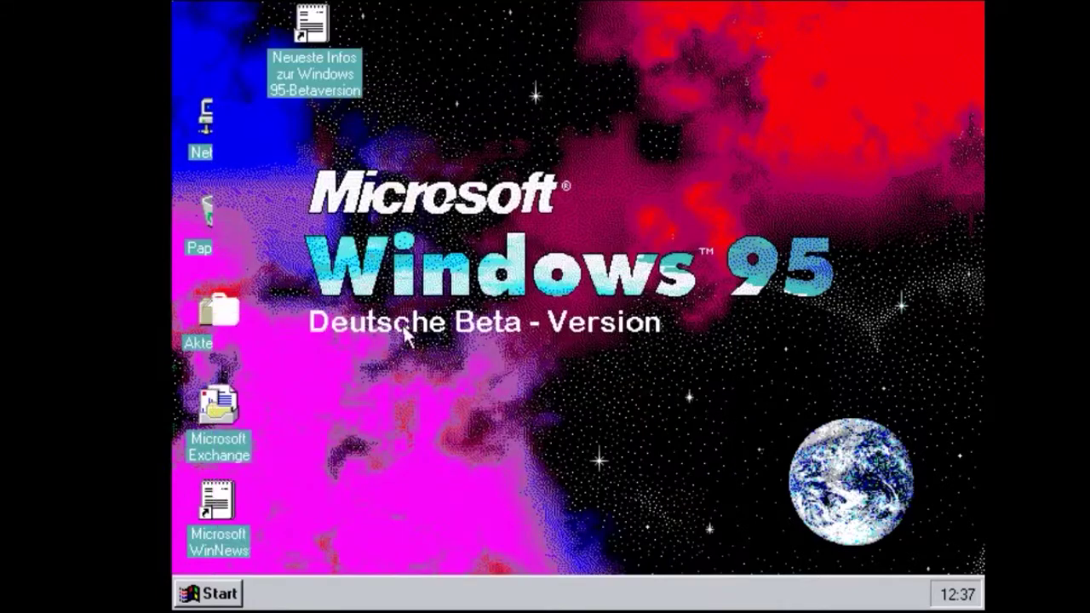
Open the Systemsteuerung from Arbeitsplatz and look through the installable Windows components in the Software properties
double_click(223, 32)
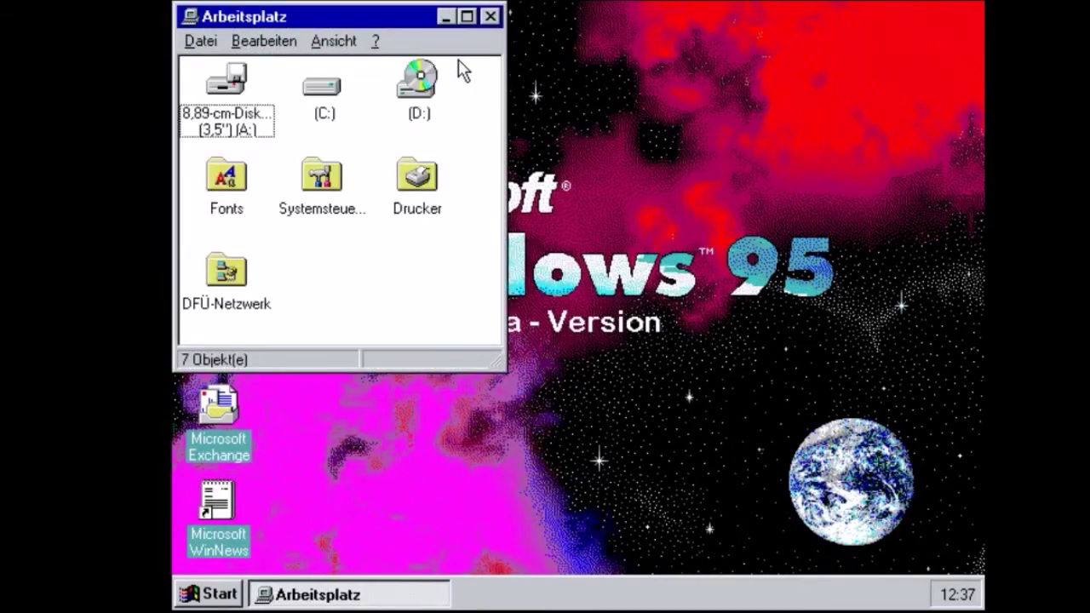
double_click(321, 182)
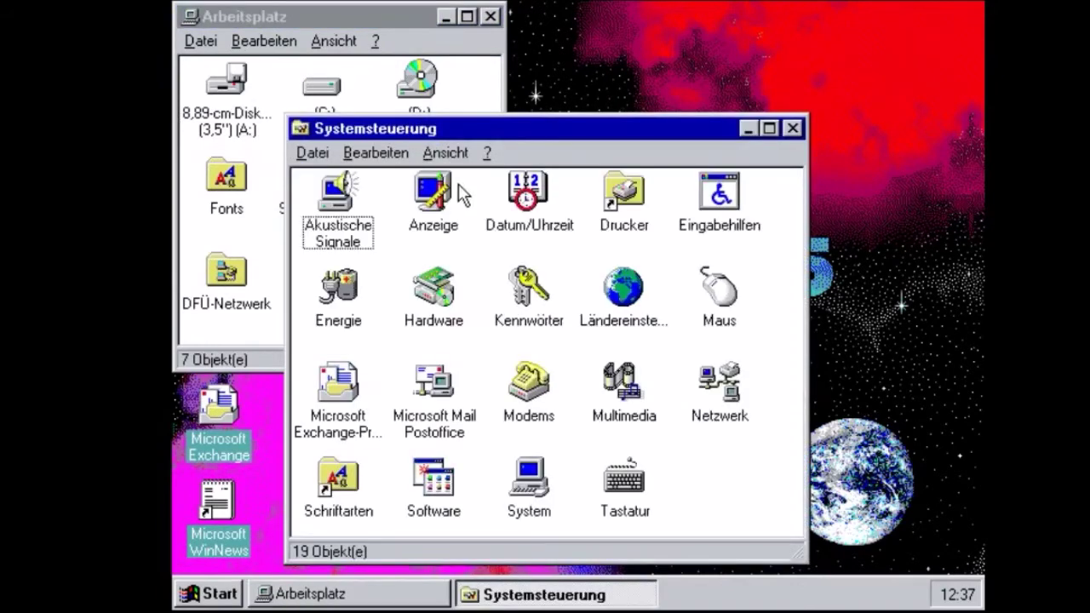
double_click(430, 481)
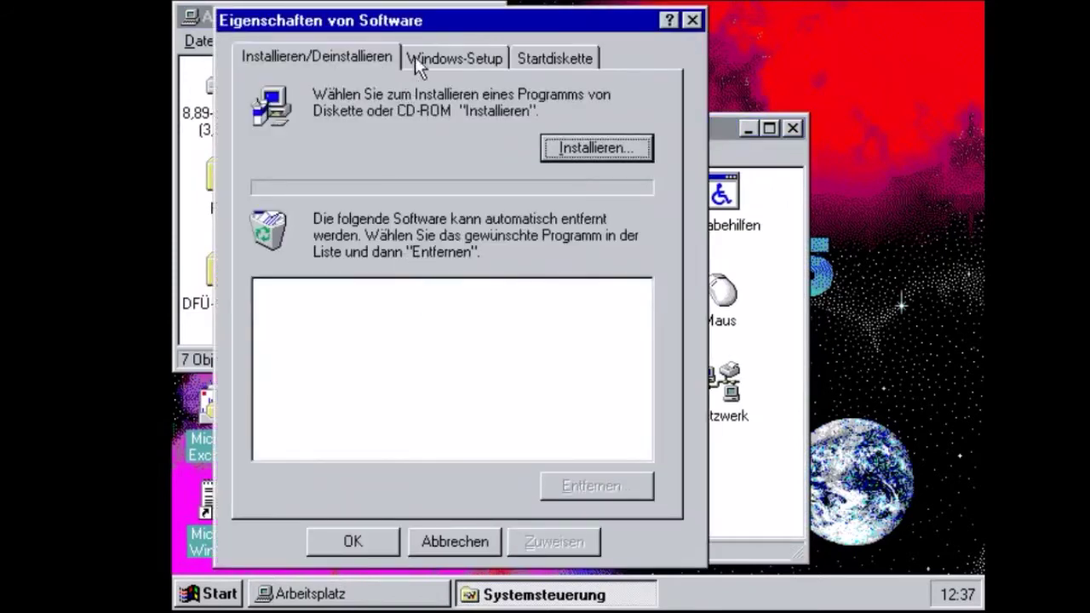
click(415, 56)
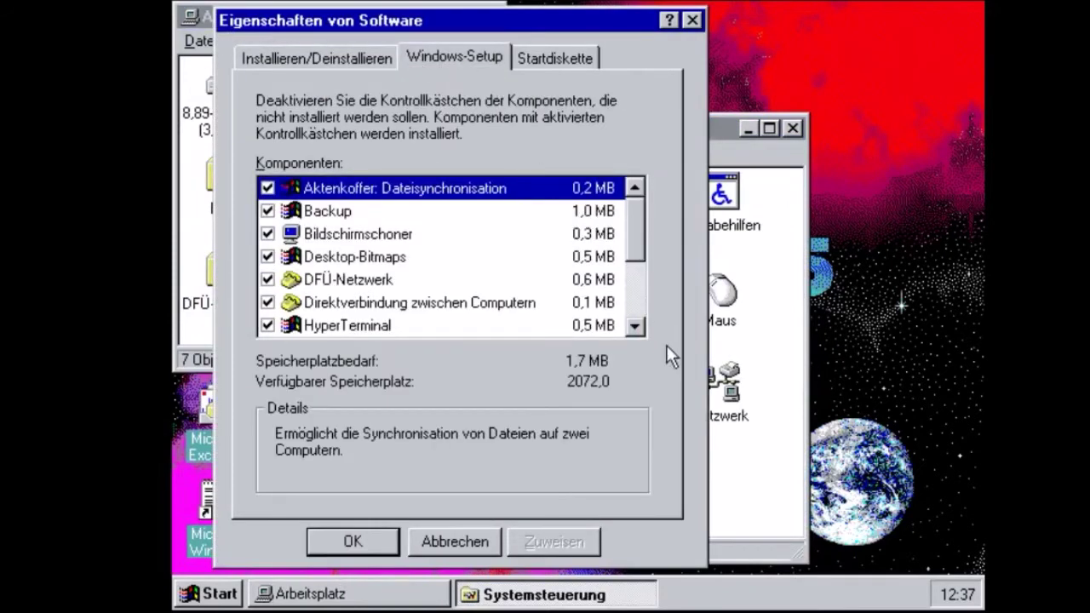
drag(636, 328, 636, 327)
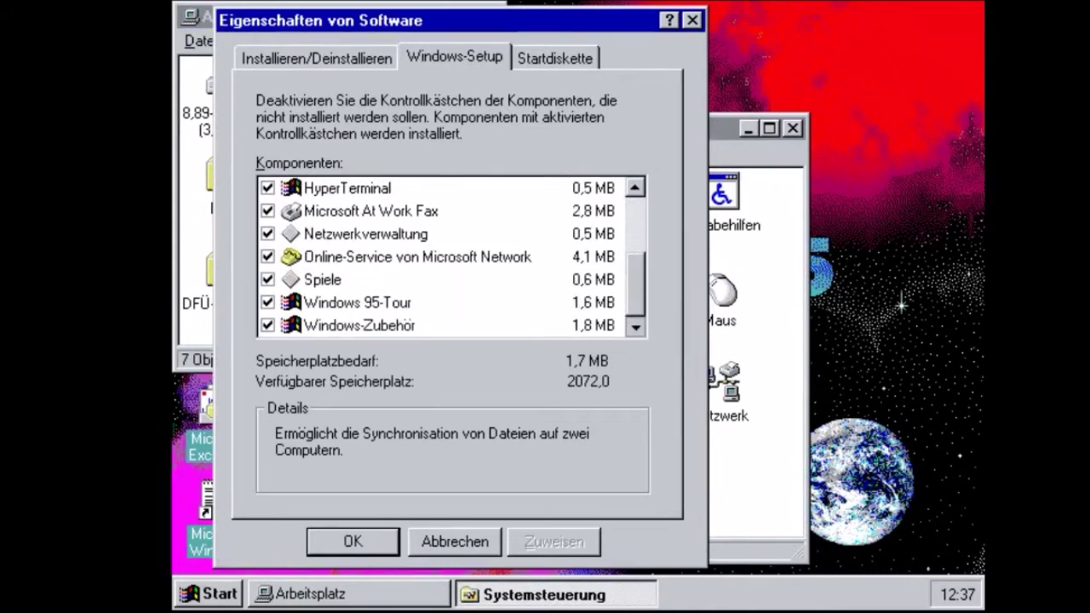
click(694, 21)
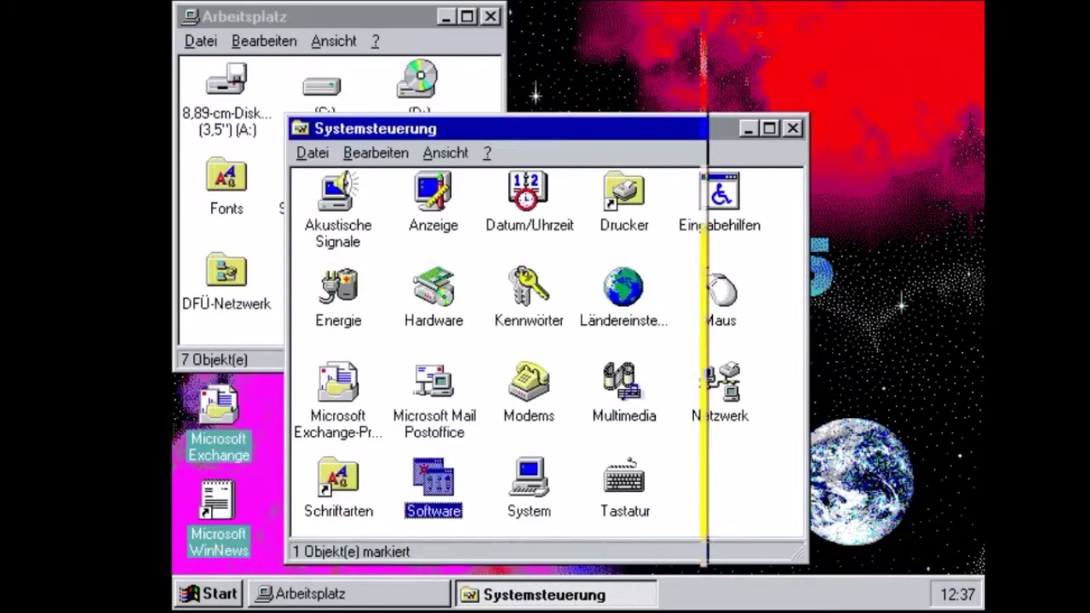
click(494, 20)
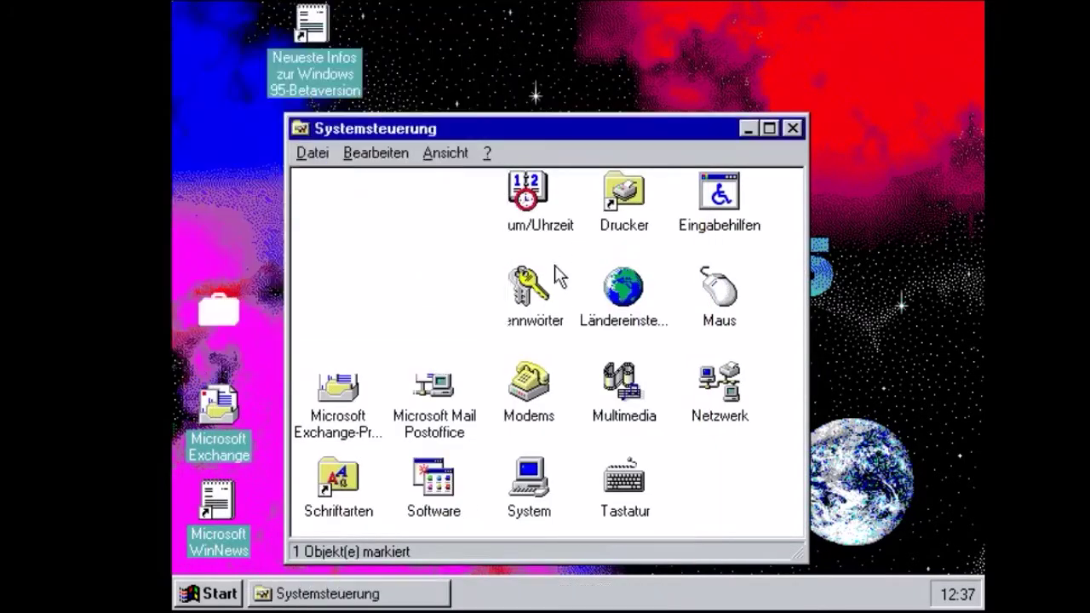
Review the number formats in the Ländereinstellungen and view the installed fonts in the Schriftarten folder
double_click(620, 298)
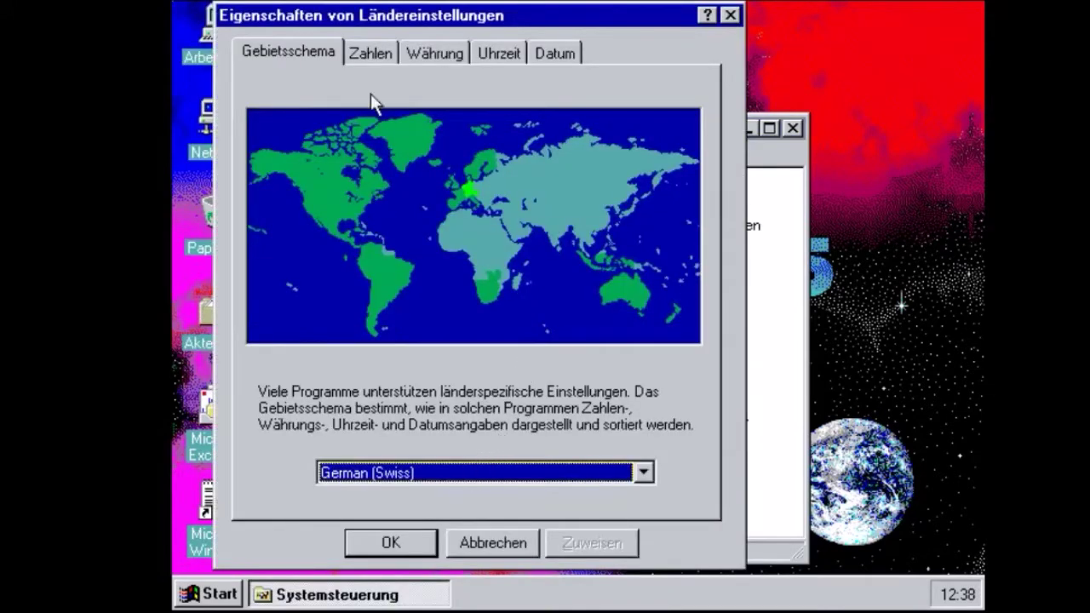
click(370, 53)
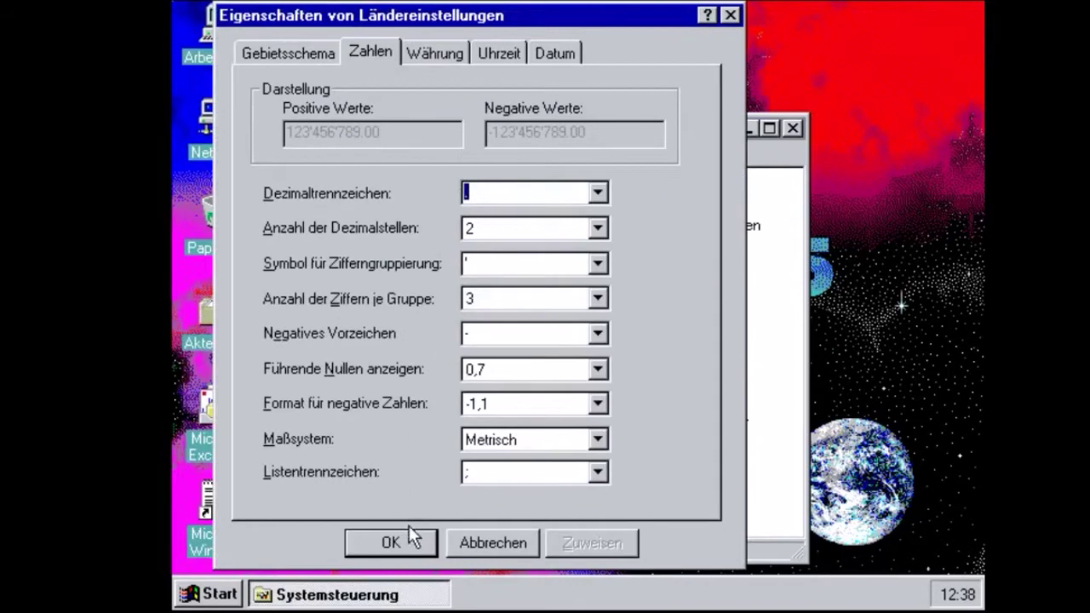
click(390, 543)
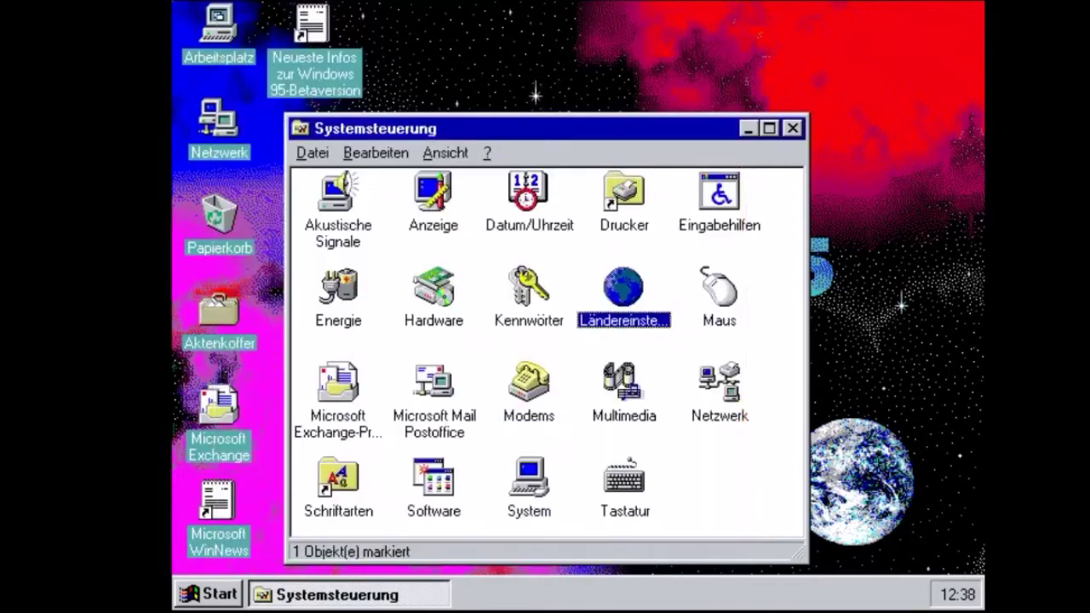
double_click(349, 505)
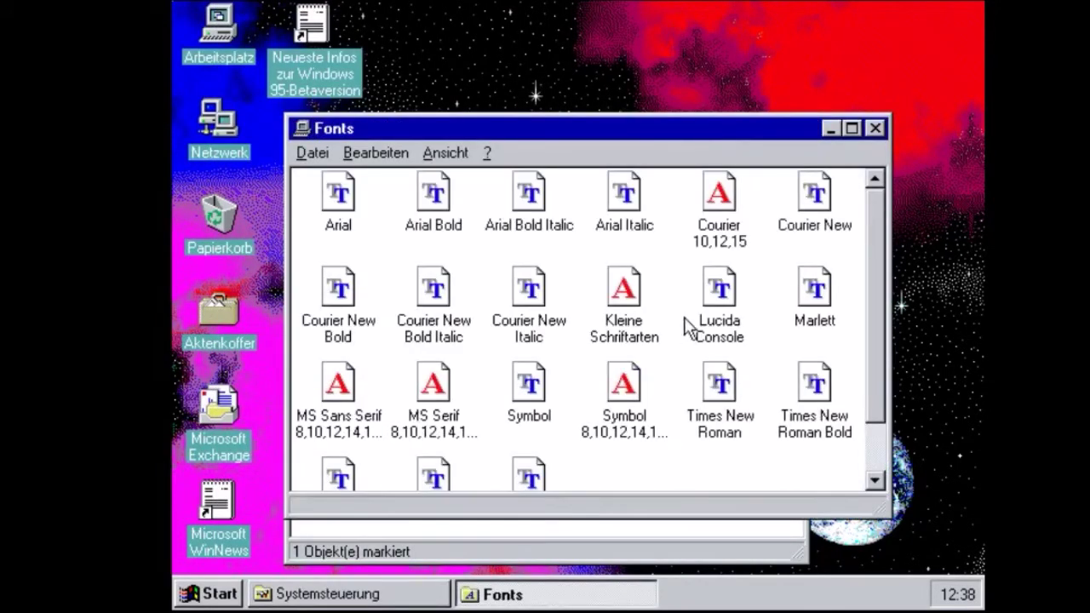
click(874, 128)
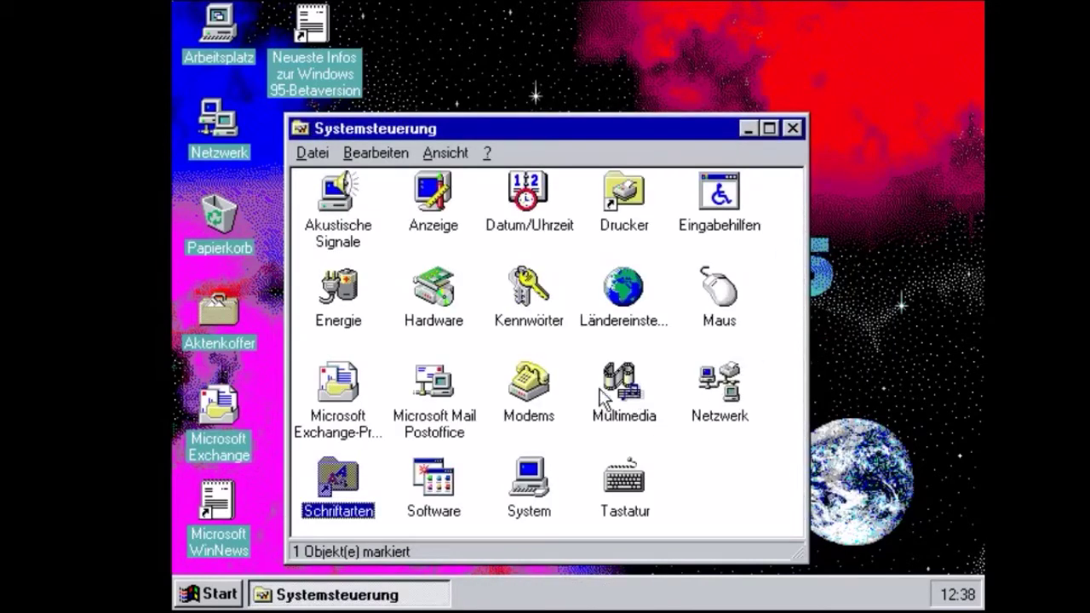
Apply Work as the desktop wallpaper in the Anzeige properties and clear the open windows to view it
double_click(432, 200)
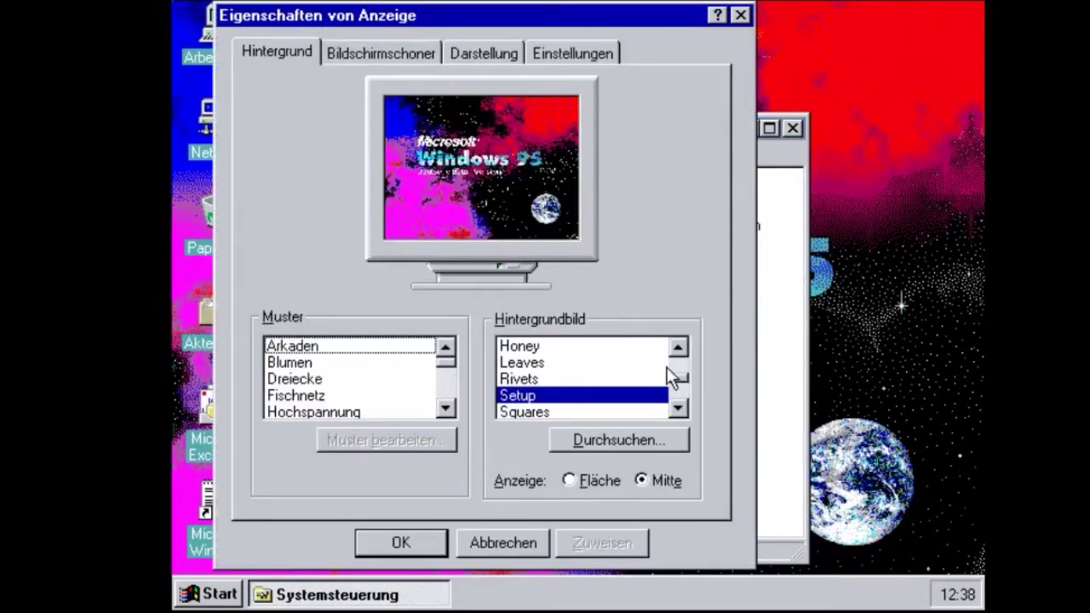
click(678, 411)
click(678, 410)
click(677, 410)
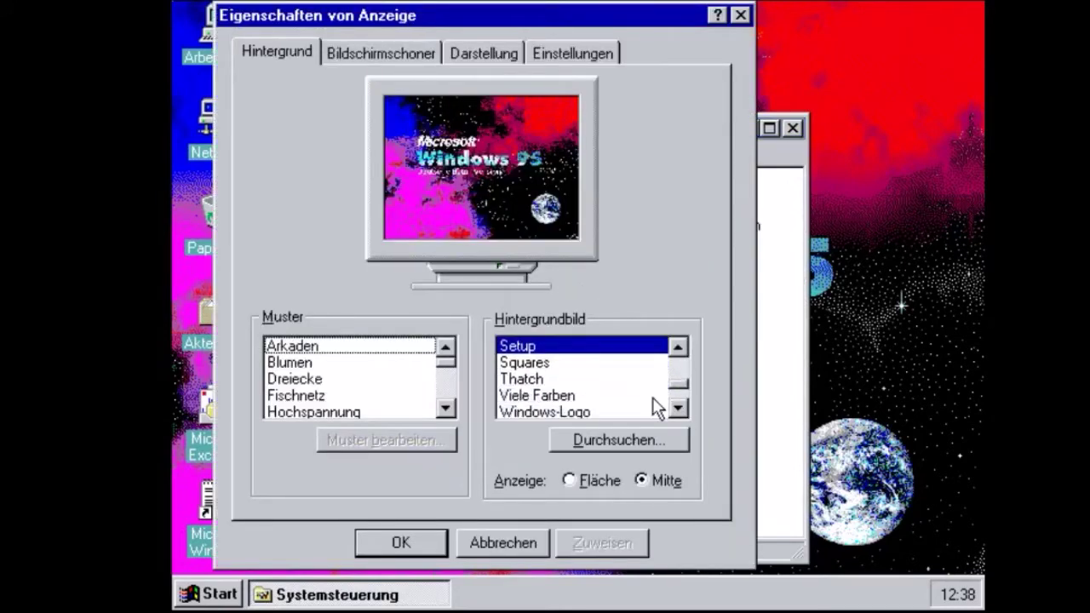
click(580, 412)
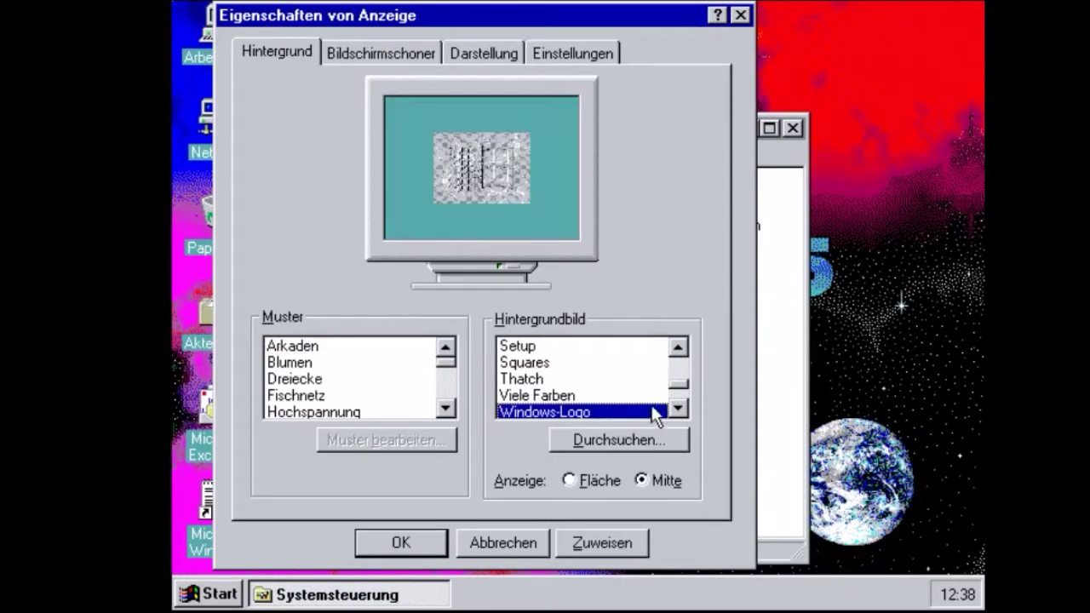
click(678, 411)
click(650, 412)
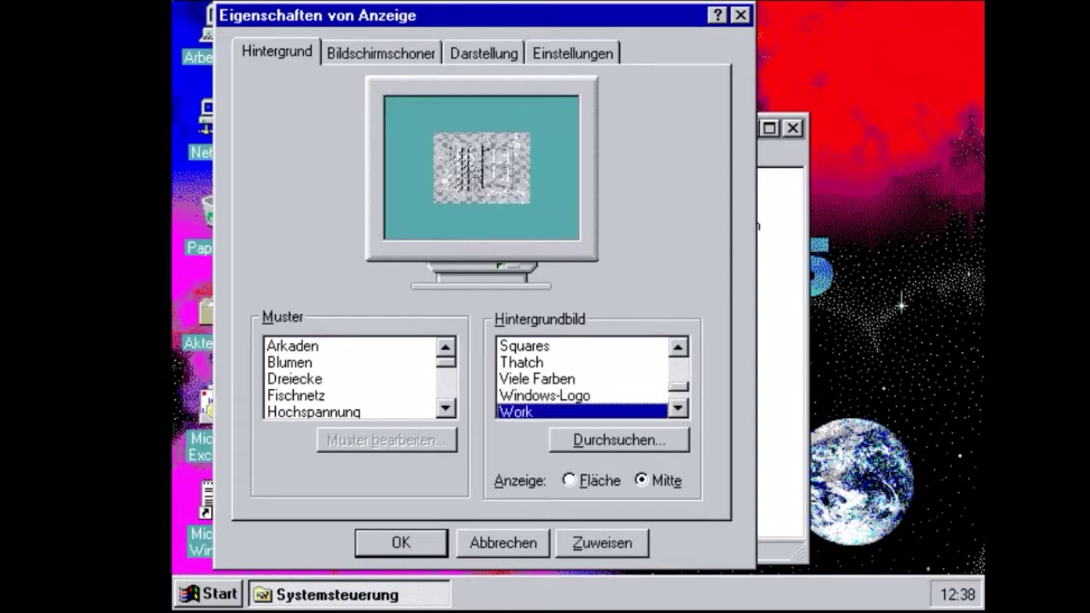
click(599, 543)
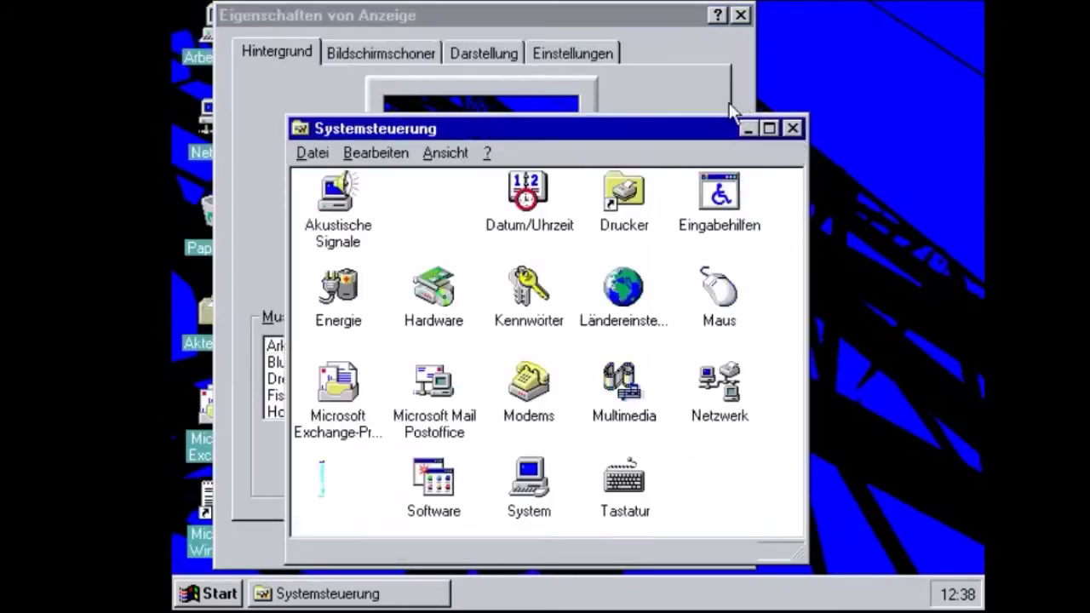
click(742, 15)
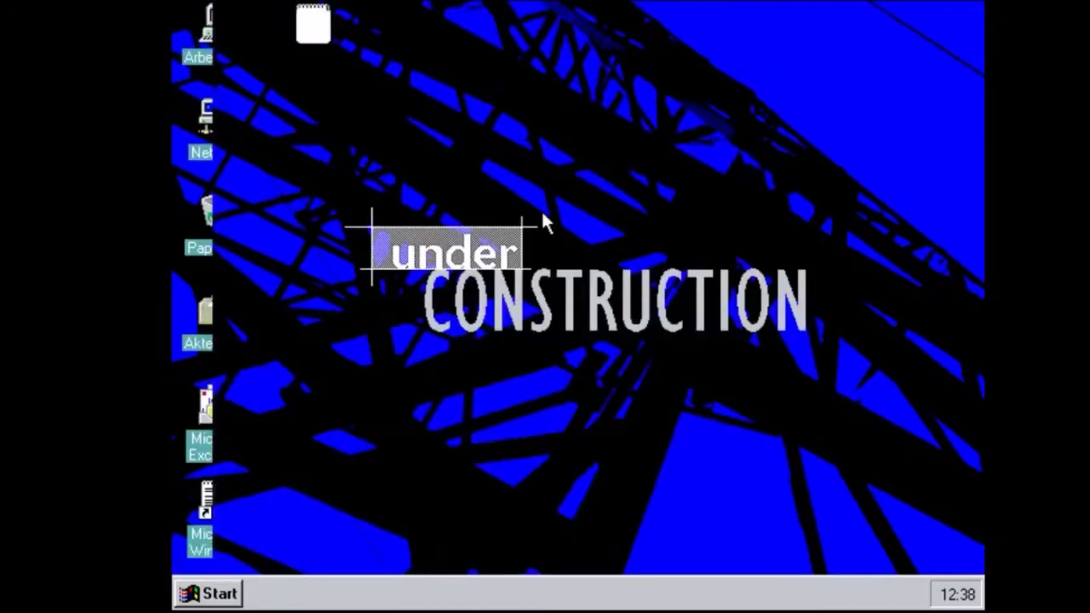
Apply the Setup wallpaper to the desktop again and check the display's colour palette and resolution settings
right_click(540, 218)
click(577, 361)
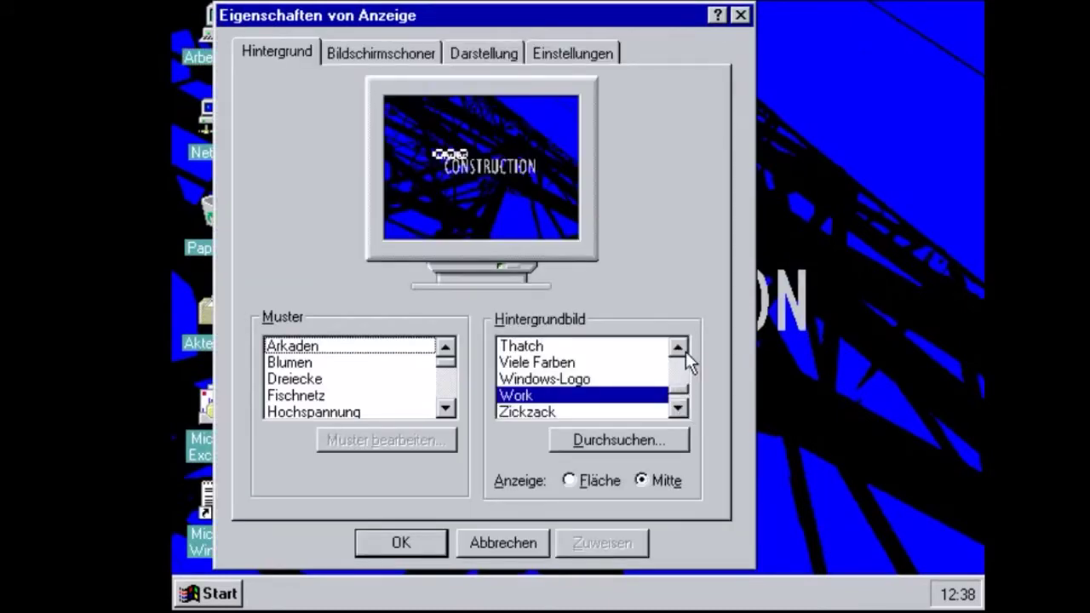
click(678, 346)
click(678, 346)
click(678, 346)
click(545, 362)
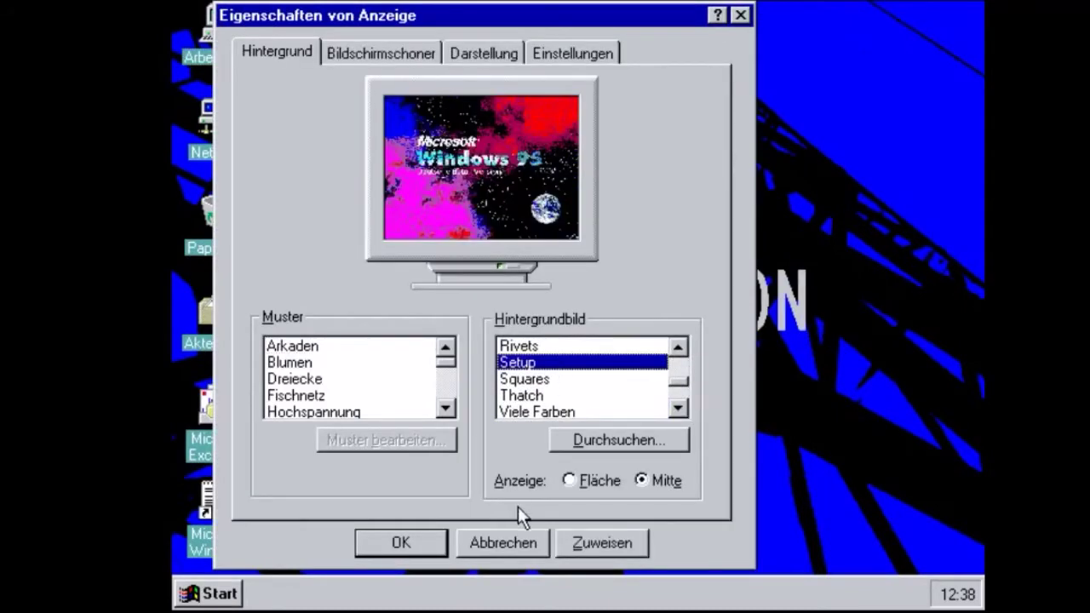
click(601, 543)
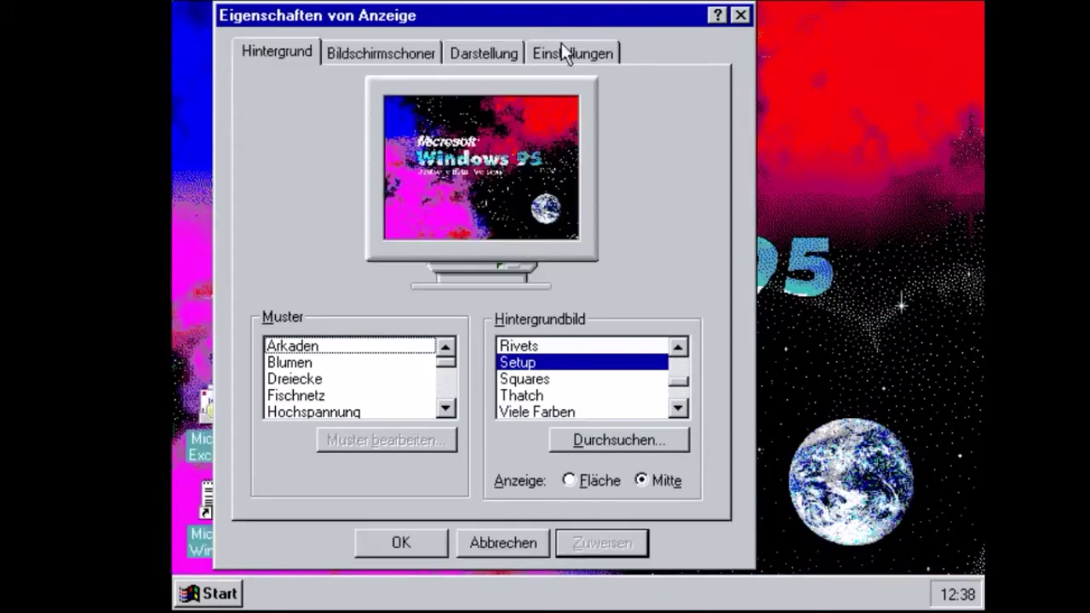
click(560, 53)
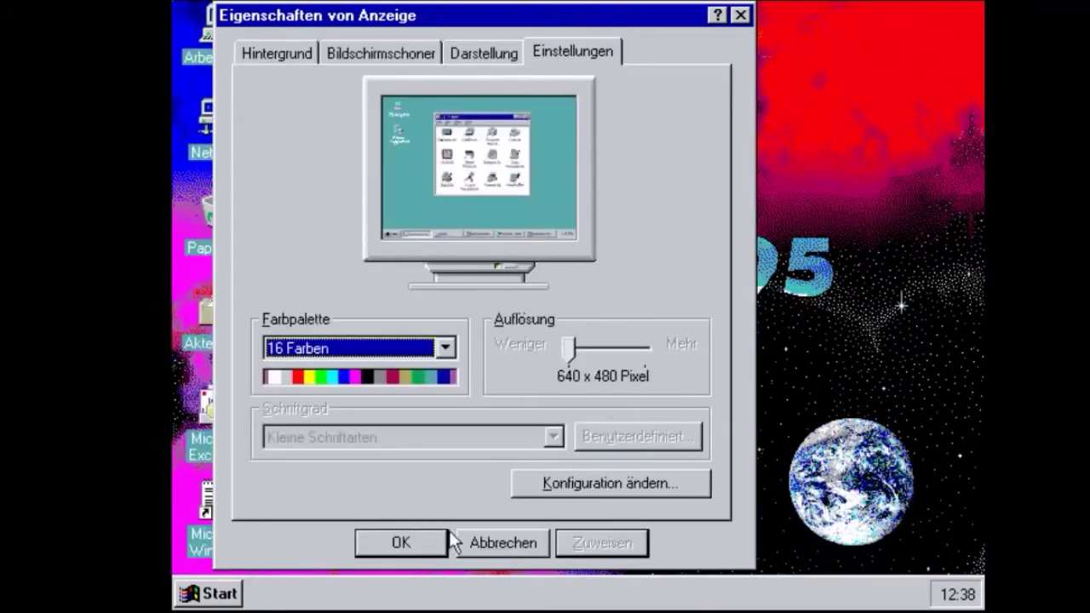
click(420, 553)
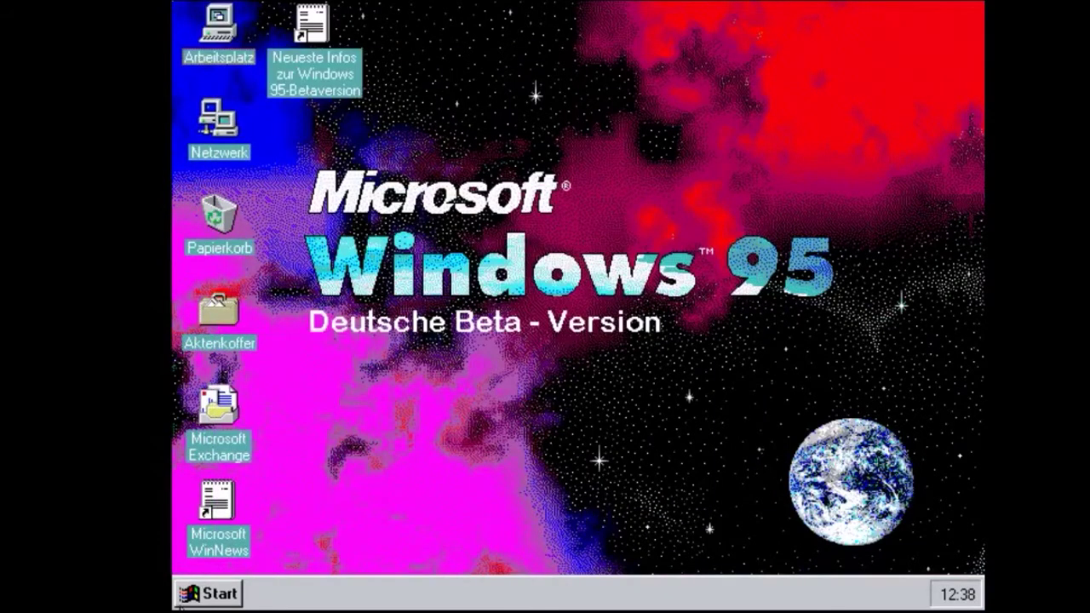
Launch FreeCell and deal a new game
click(208, 593)
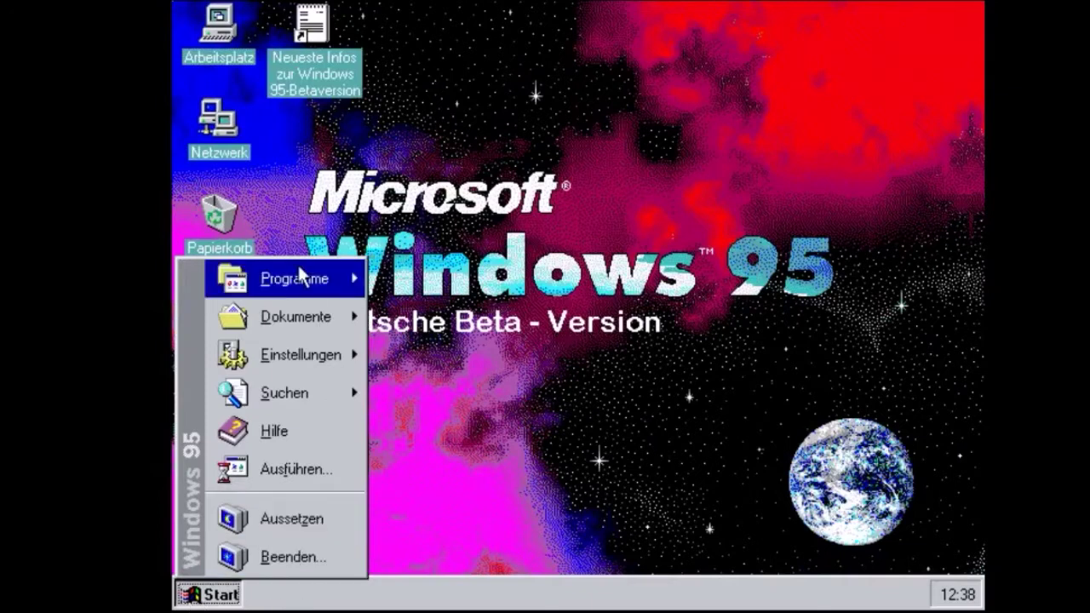
mouse_move(301, 272)
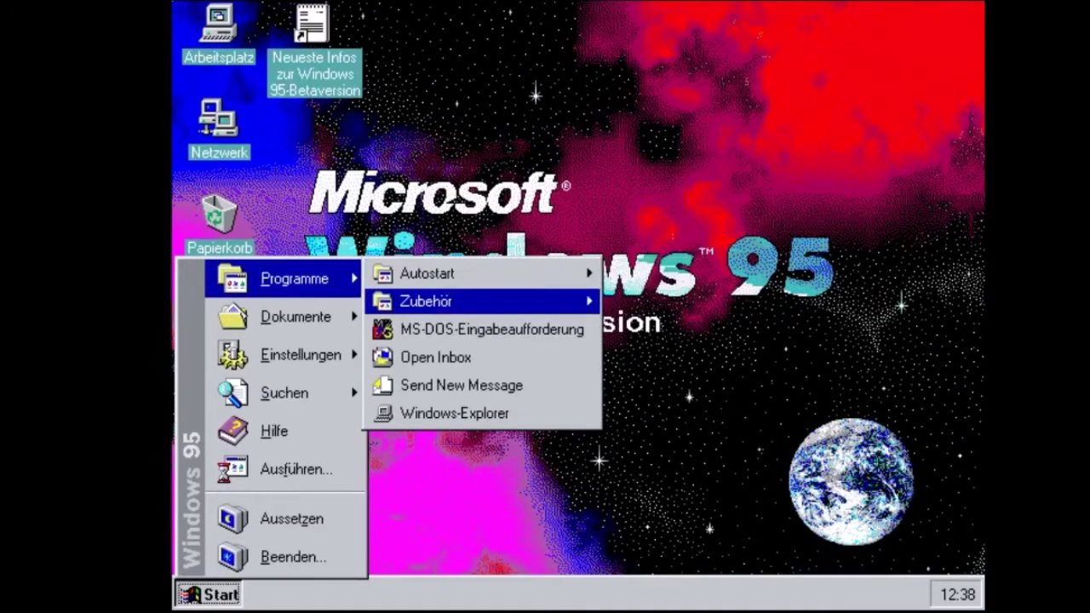
mouse_move(590, 308)
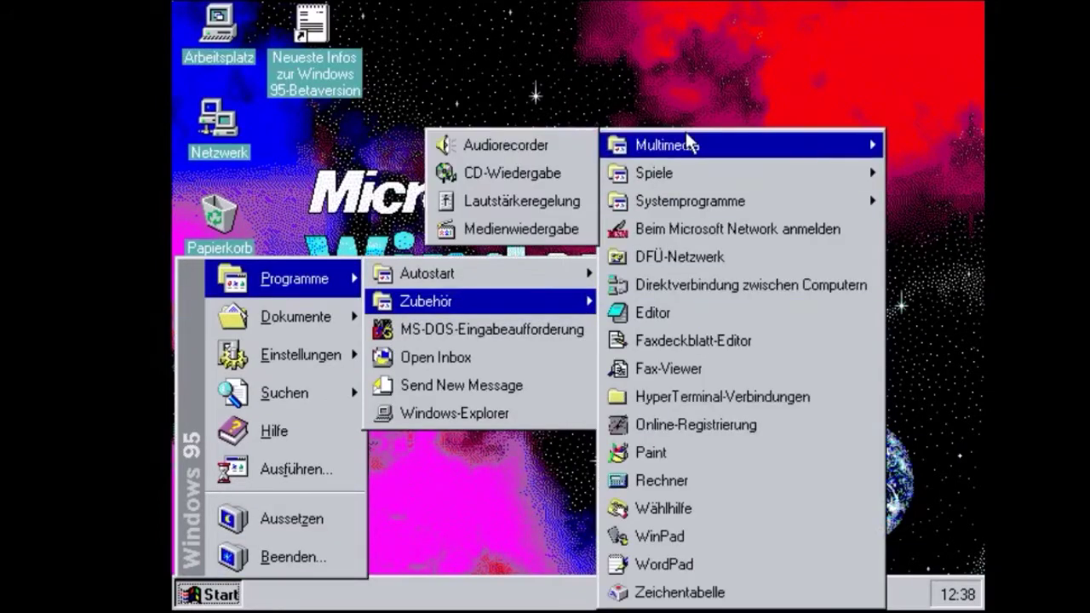
mouse_move(696, 174)
click(521, 178)
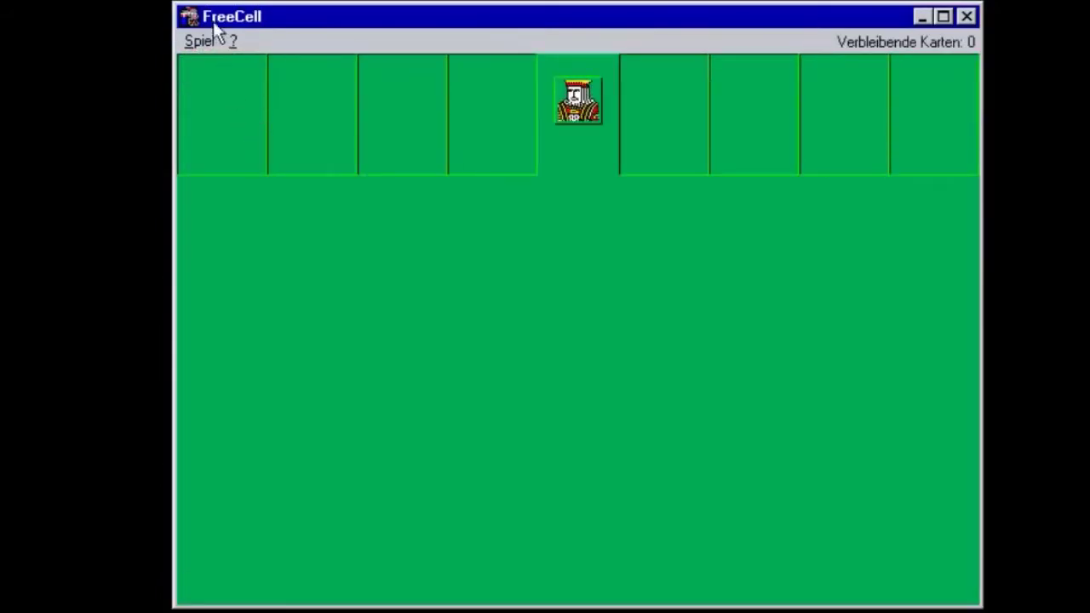
click(202, 47)
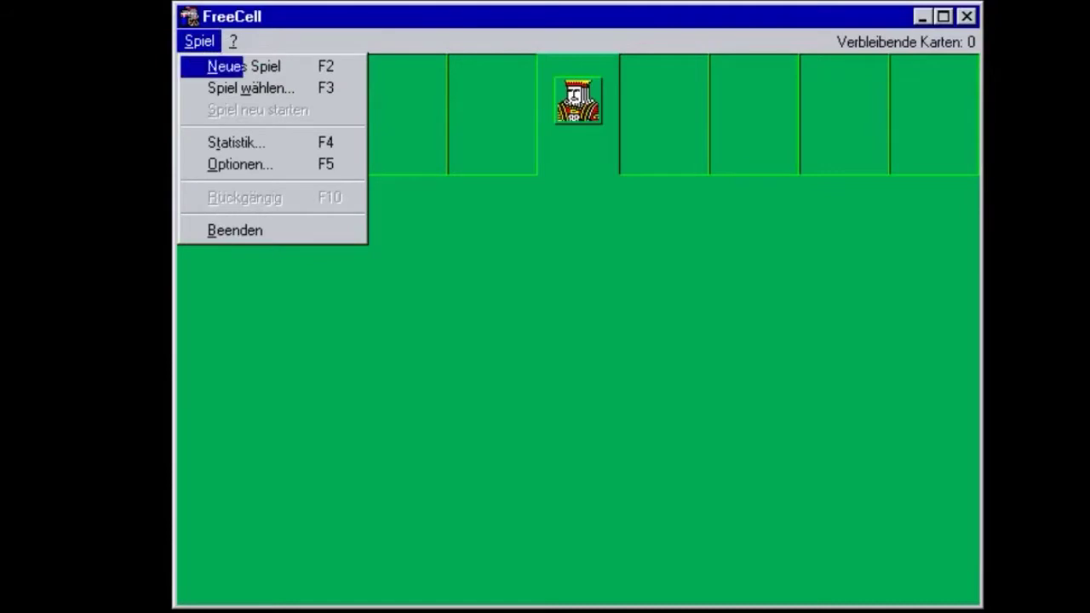
click(223, 65)
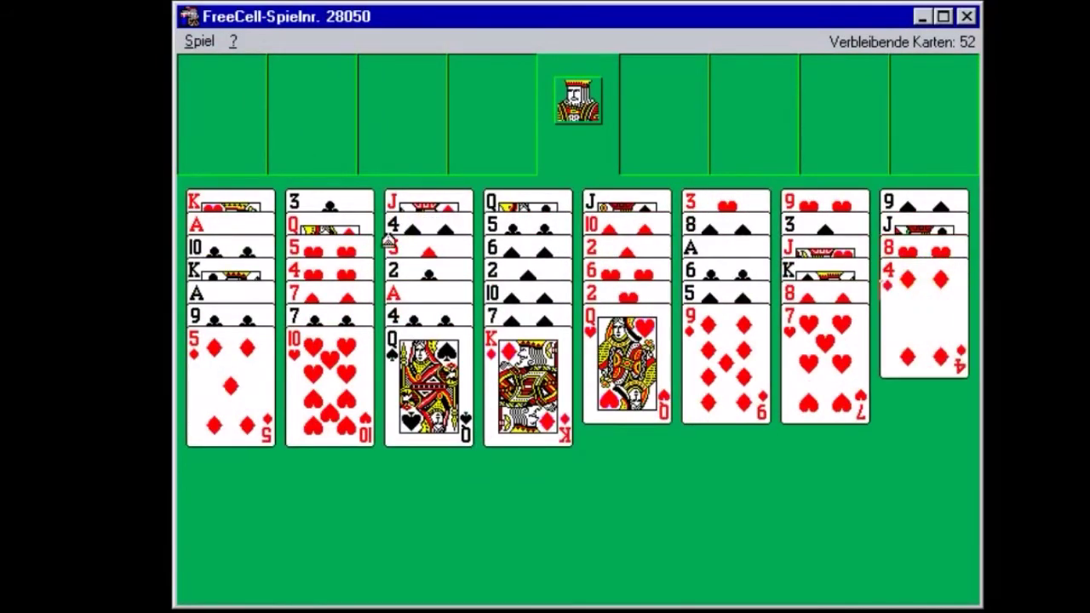
Move the king of diamonds, the queen of spades and the four of clubs to free cells
double_click(498, 366)
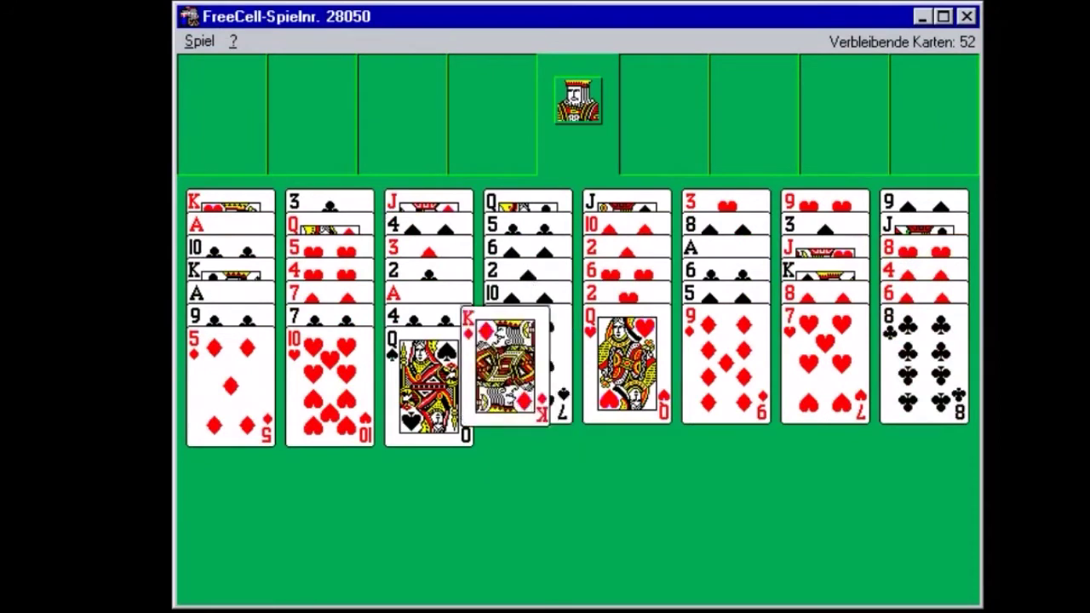
double_click(397, 396)
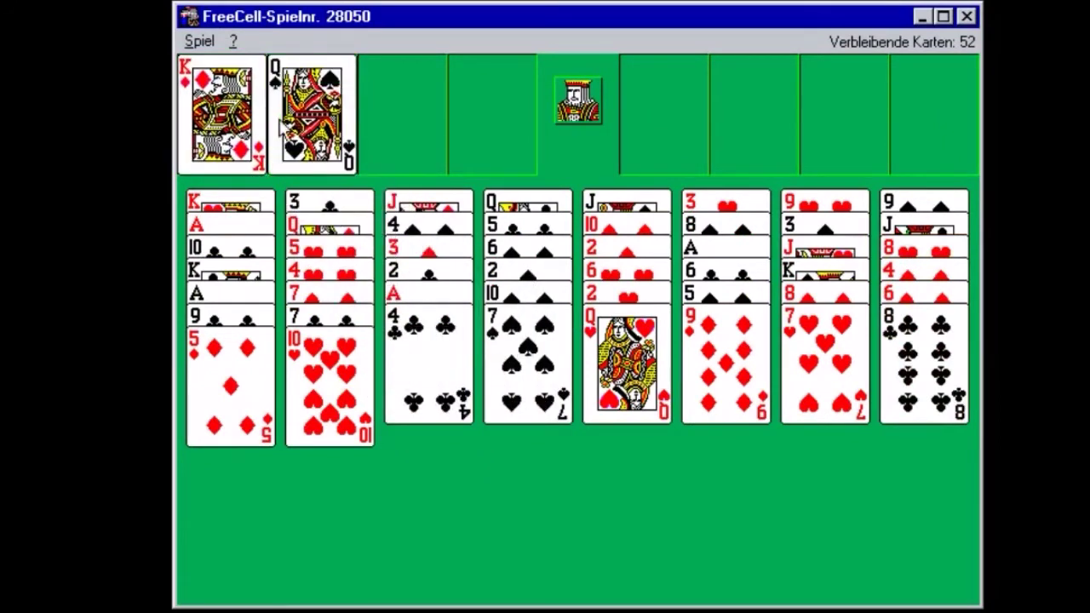
double_click(453, 390)
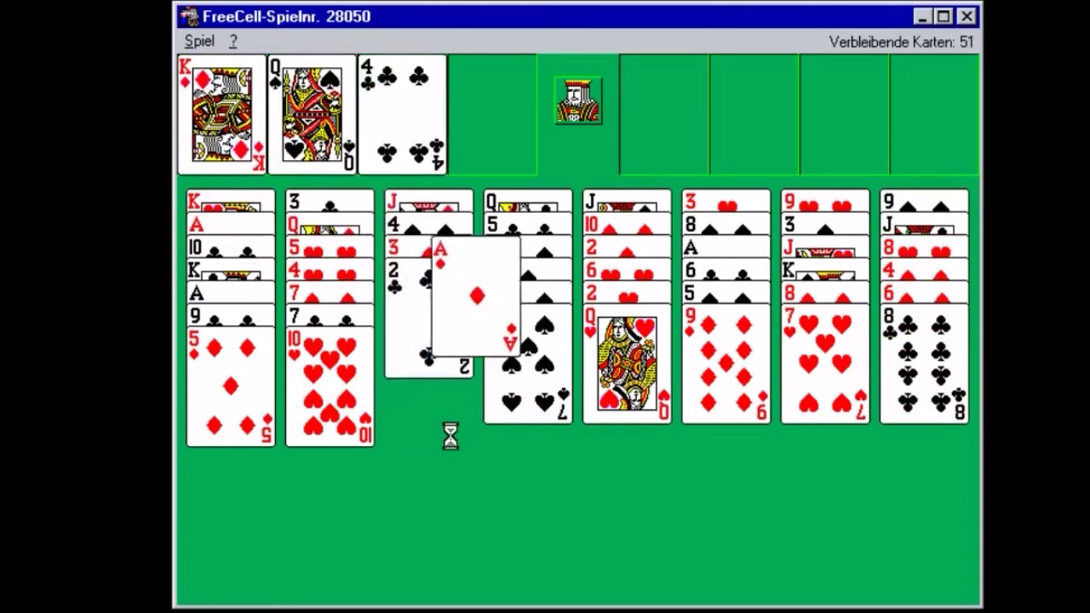
click(389, 124)
click(389, 125)
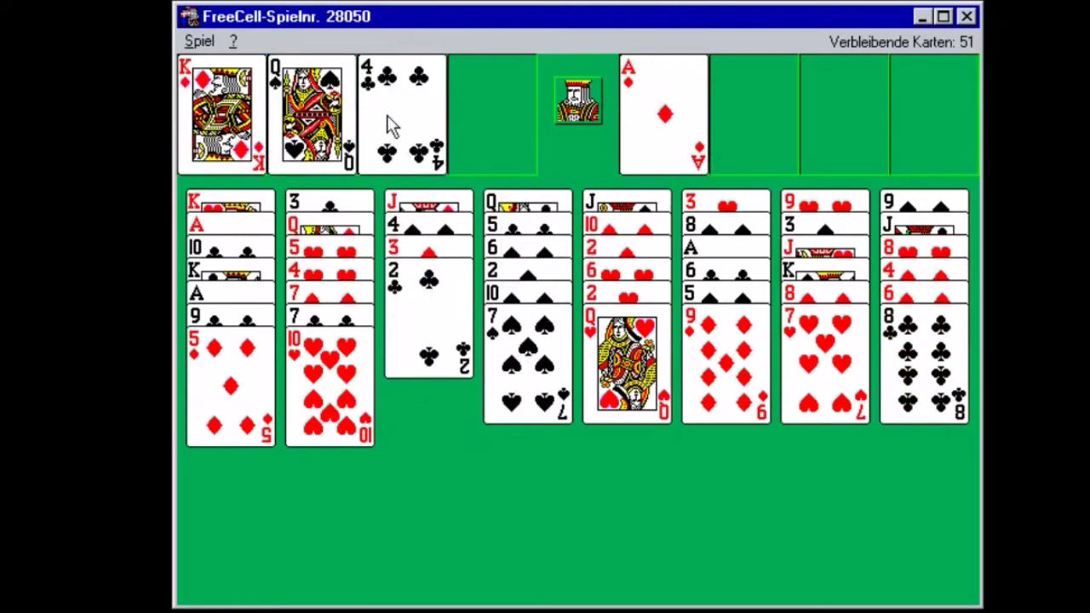
Quit FreeCell and confirm abandoning the current game
click(205, 72)
click(200, 41)
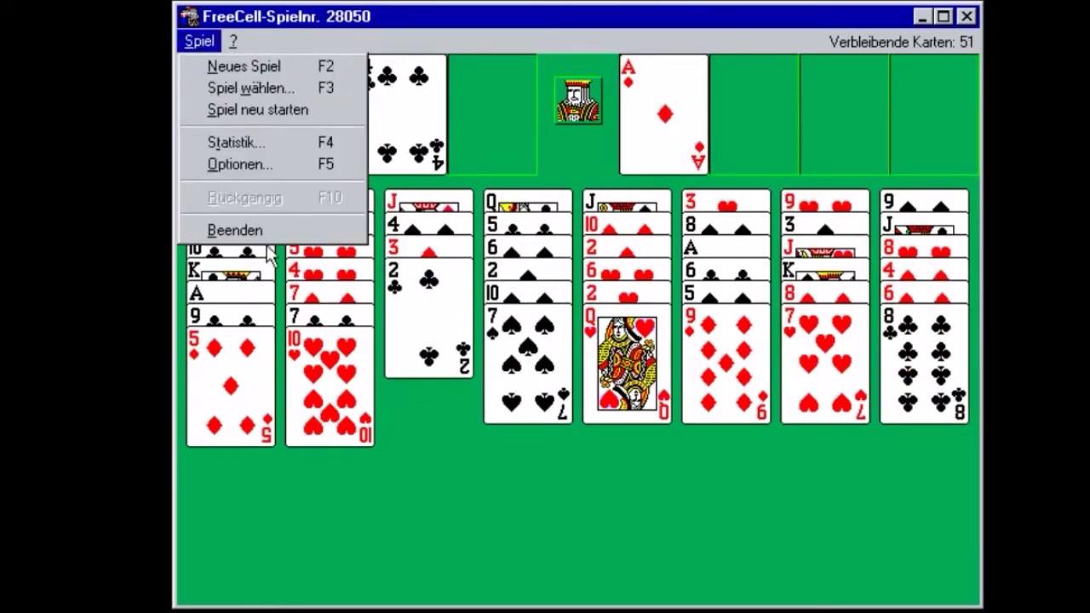
click(243, 230)
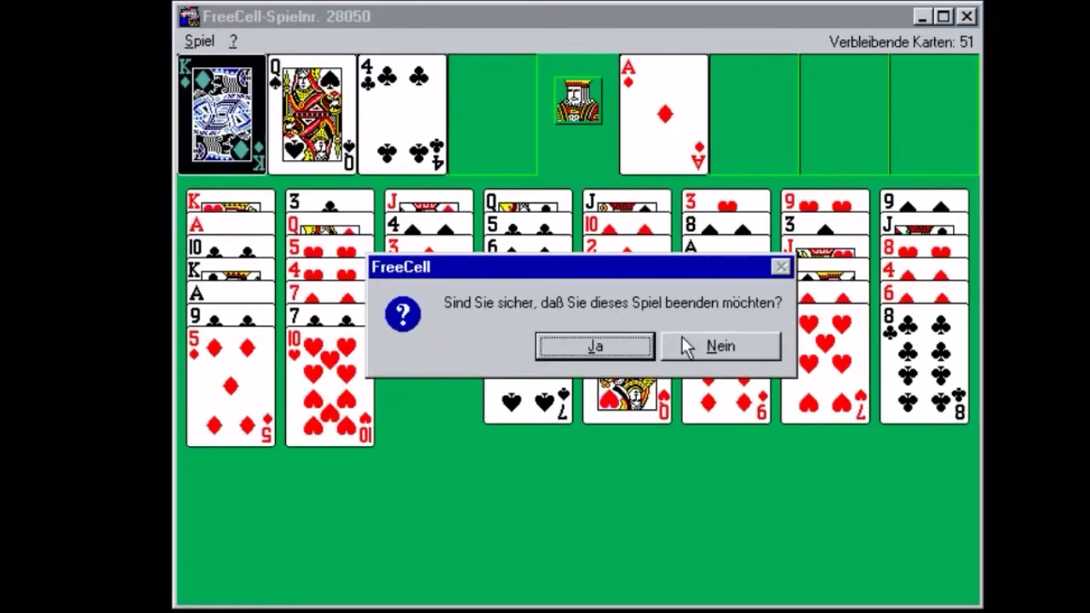
click(587, 343)
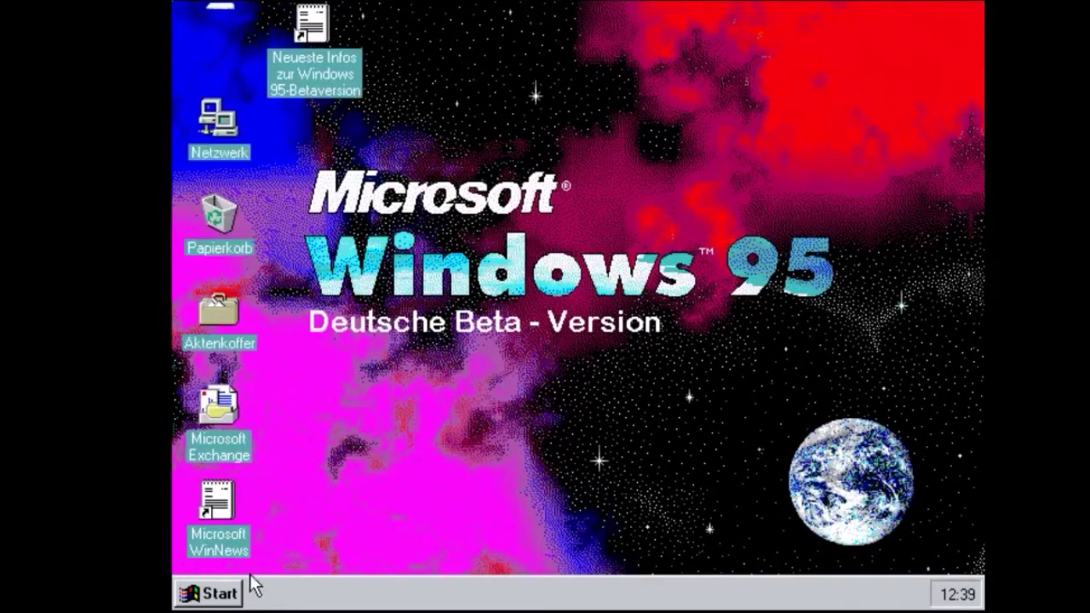
Launch Paint from the accessories and enlarge its window toward the upper edge of the desktop
click(213, 593)
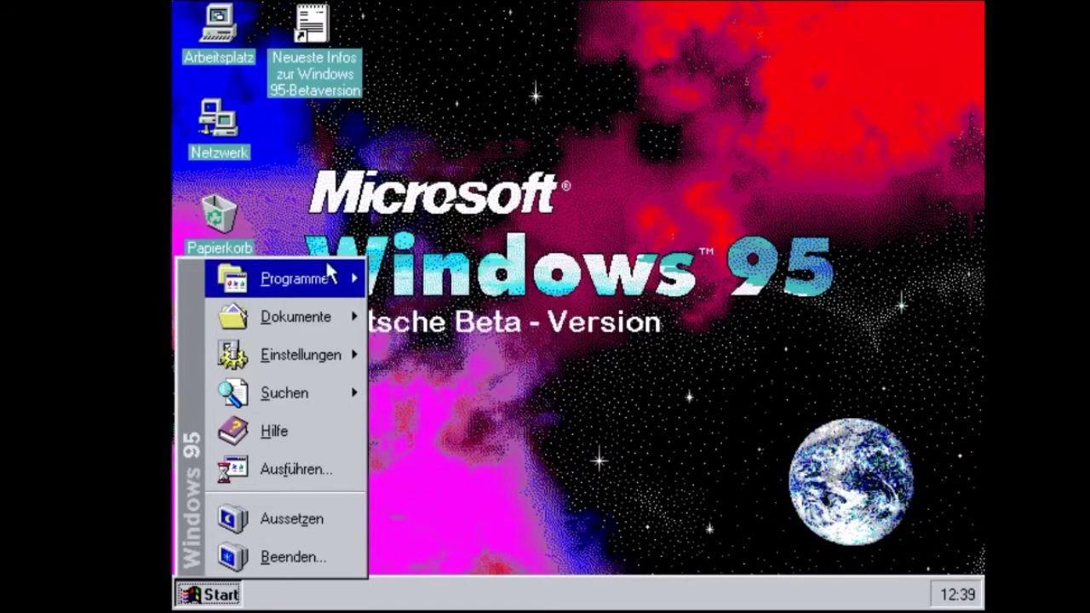
mouse_move(501, 315)
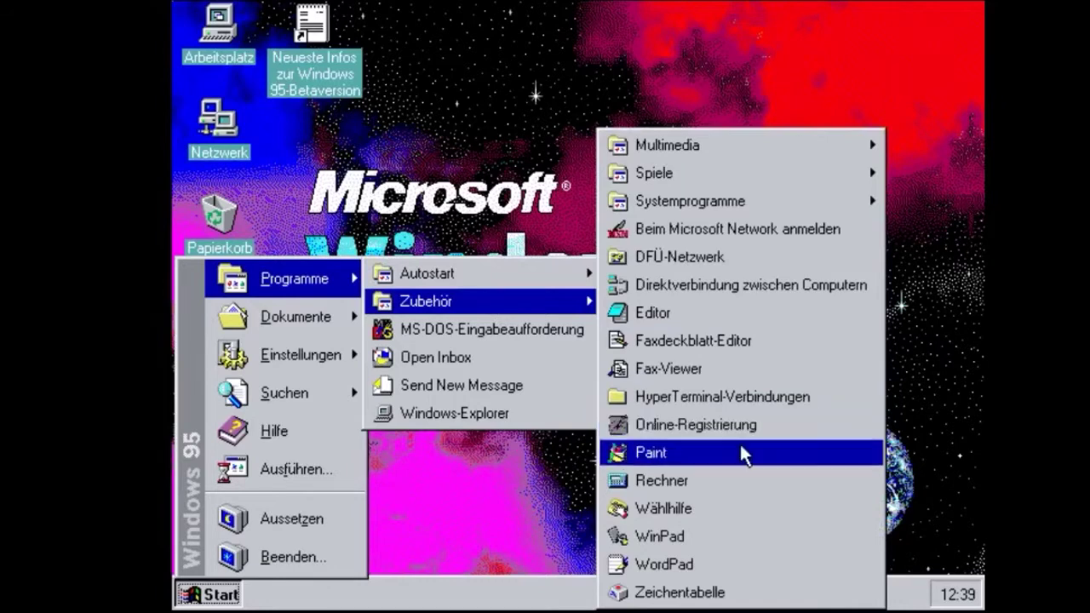
click(739, 454)
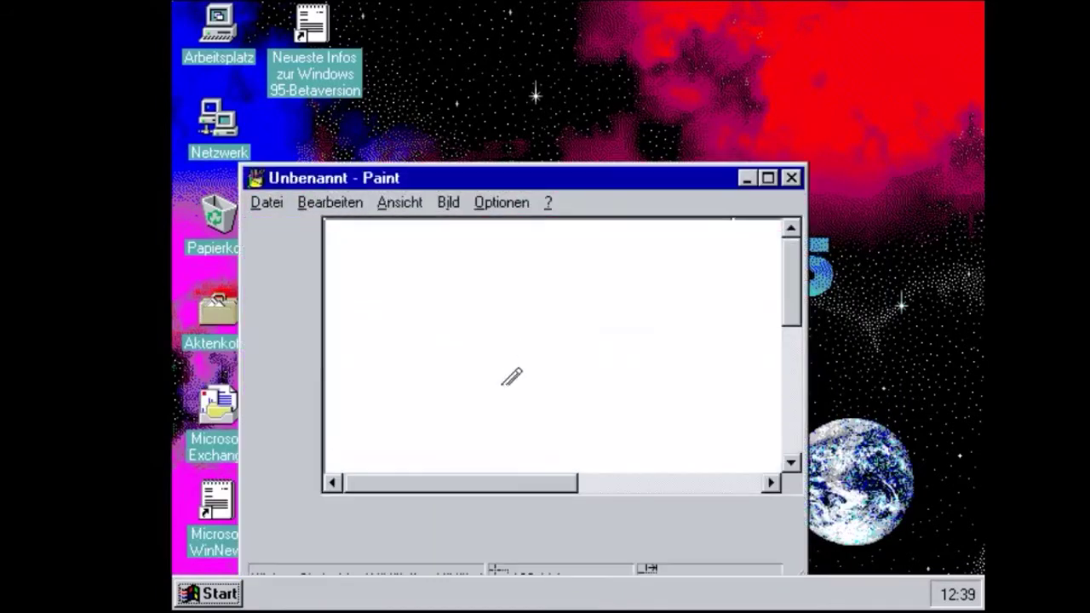
drag(242, 158, 214, 61)
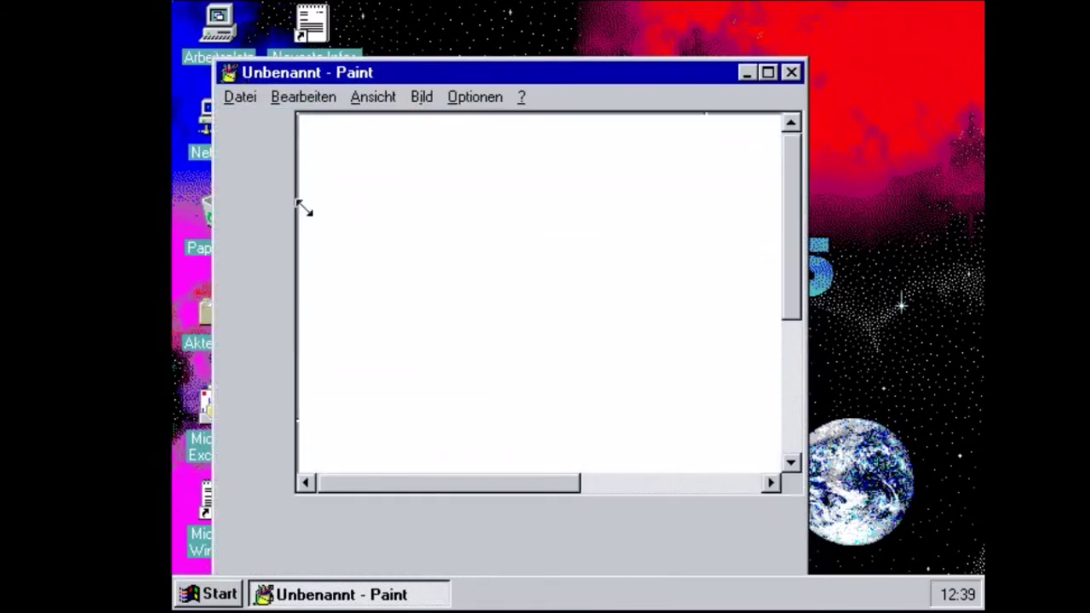
Handwrite "Deutsch" in black across the Paint canvas with the Pencil, and close Paint without saving the drawing
drag(319, 186, 376, 90)
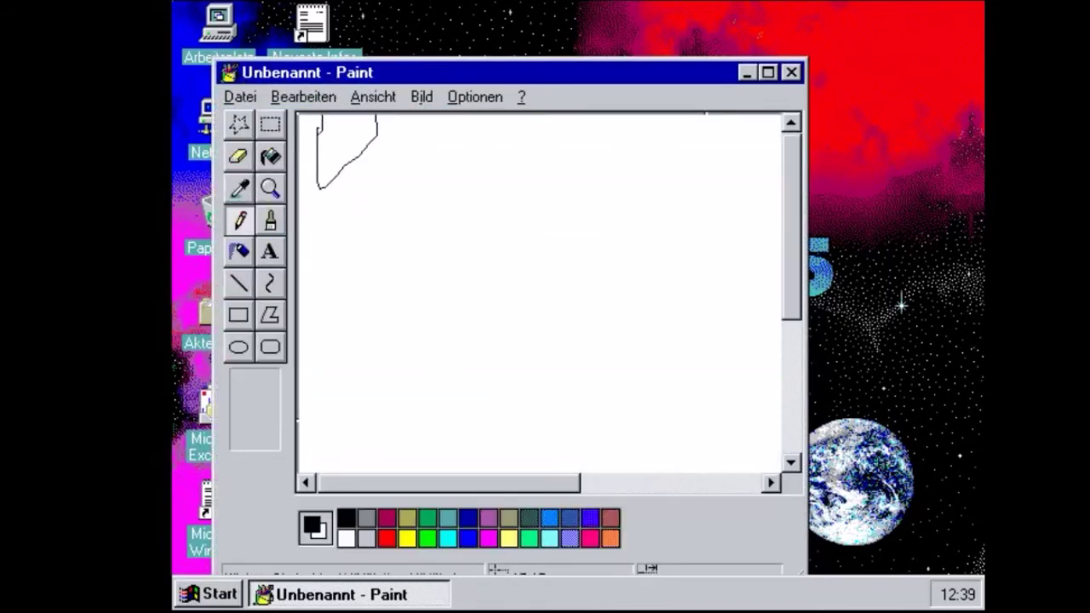
mouse_move(402, 156)
mouse_down()
mouse_move(423, 146)
mouse_move(436, 199)
mouse_up()
mouse_move(513, 136)
mouse_down()
mouse_move(513, 204)
mouse_move(536, 201)
mouse_up()
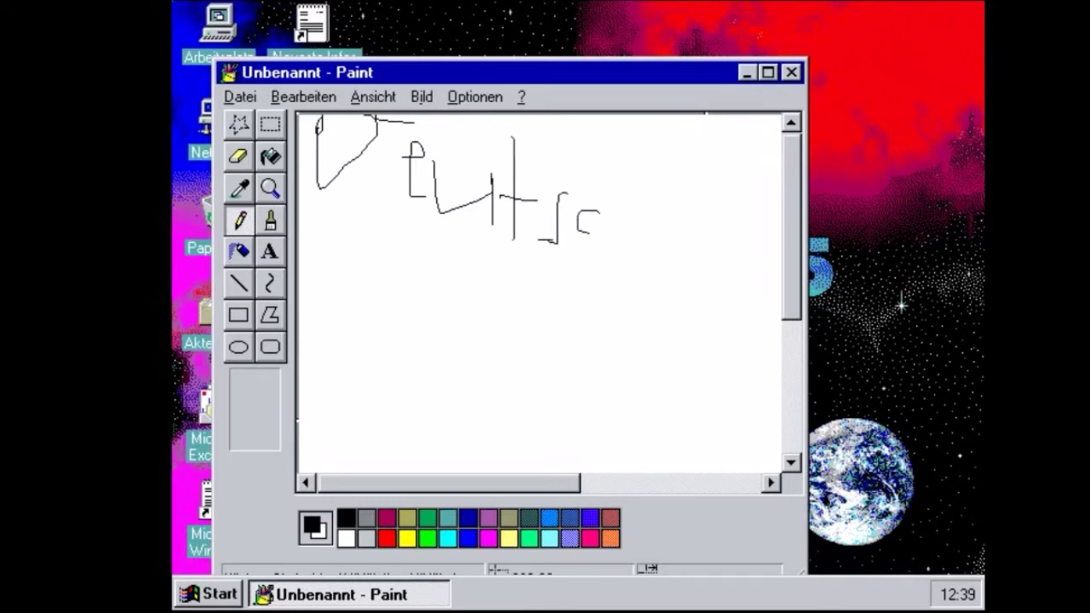
drag(607, 166, 619, 275)
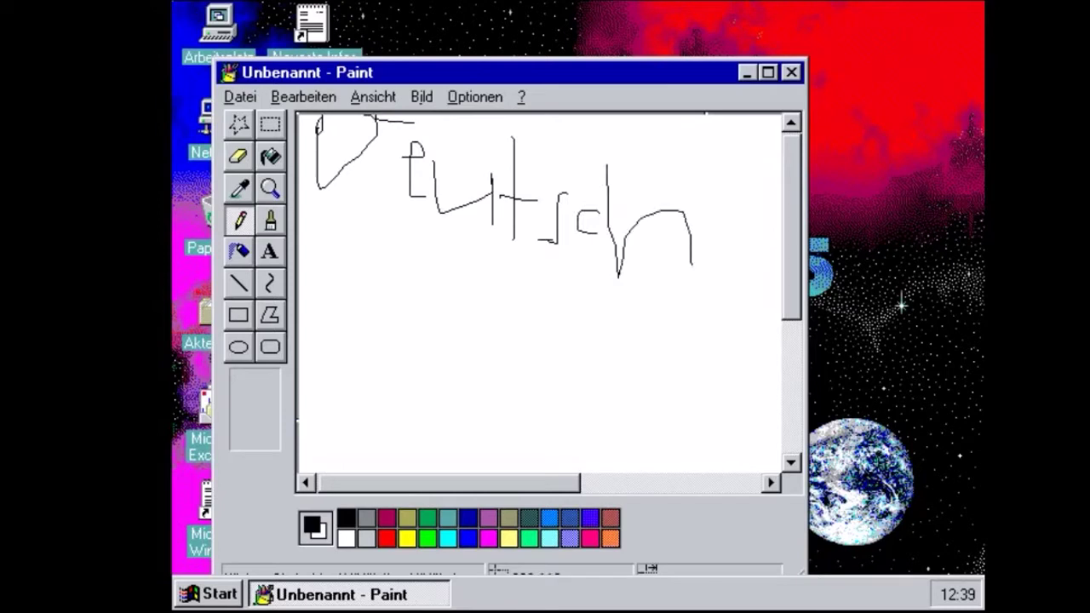
click(791, 73)
click(502, 356)
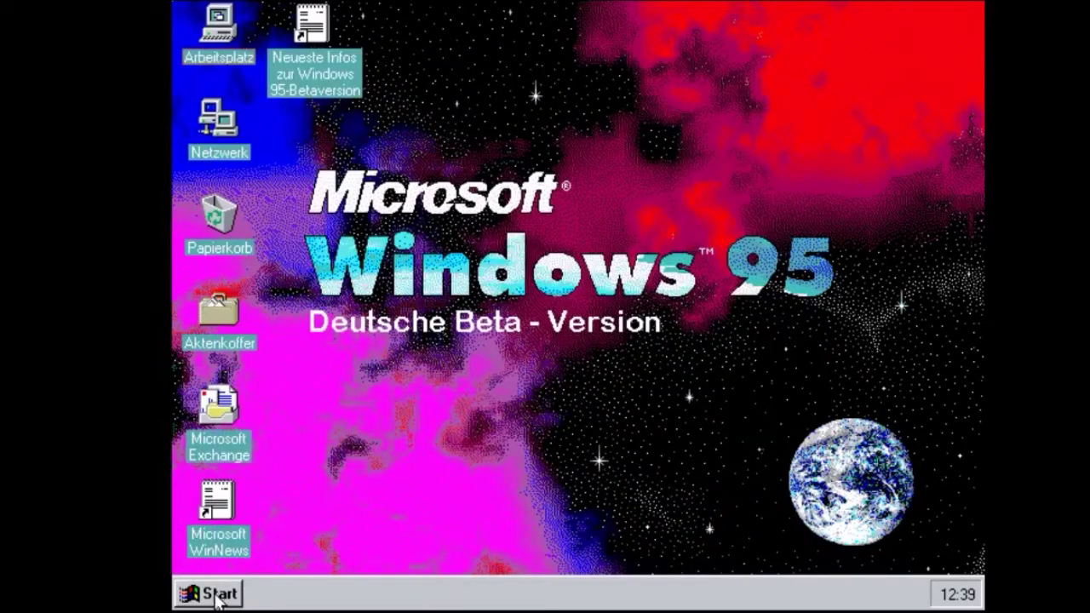
View the Task-Leiste properties with the taskbar options and close them with the settings as they are
click(217, 596)
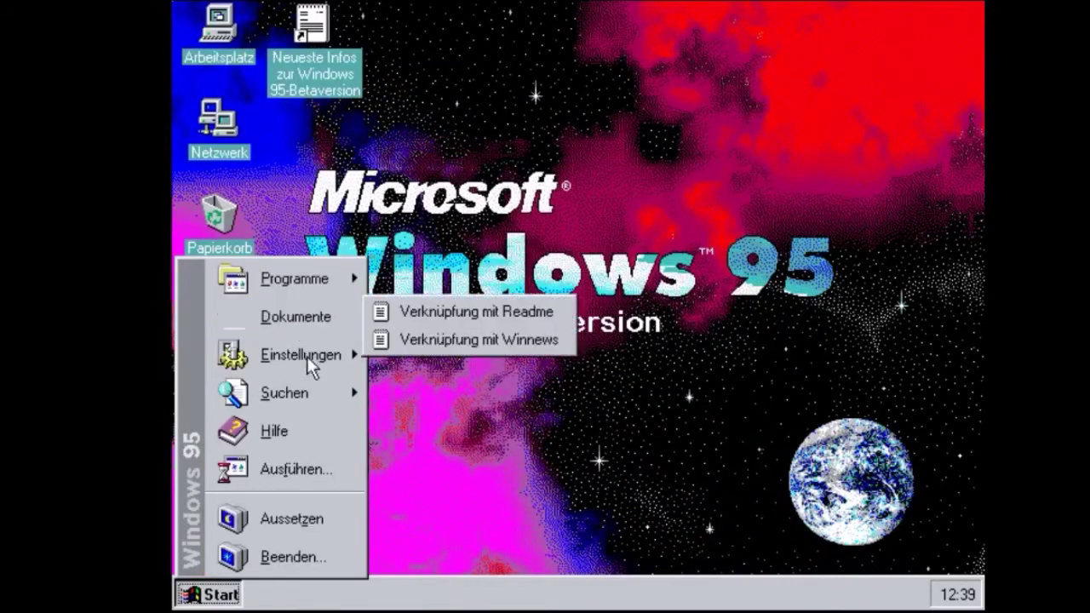
mouse_move(308, 364)
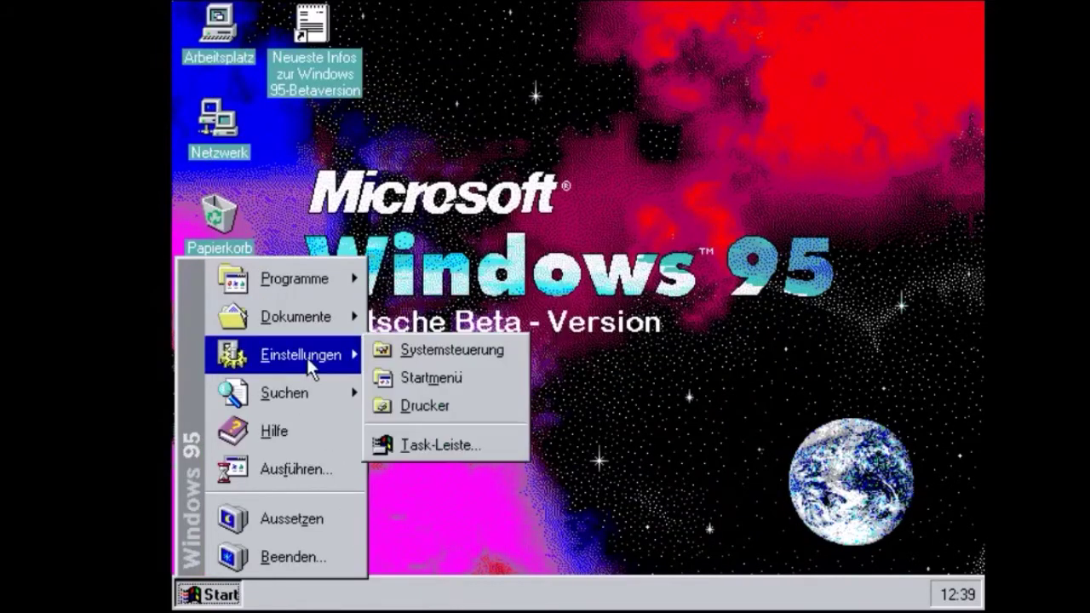
click(506, 444)
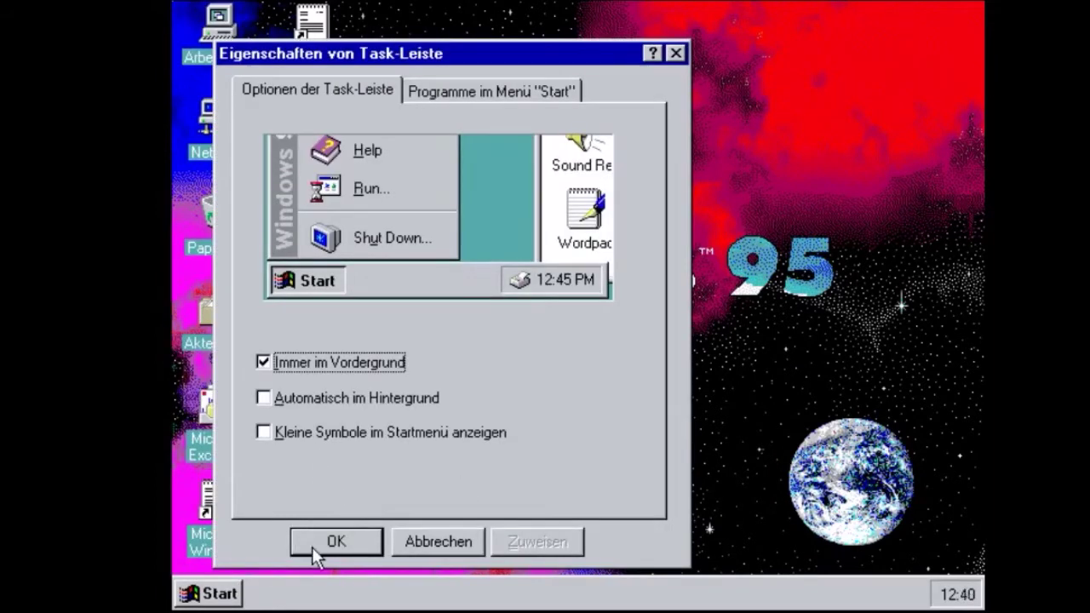
click(311, 547)
Run progman to view the Programm-Manager and its program groups, and close it
click(197, 596)
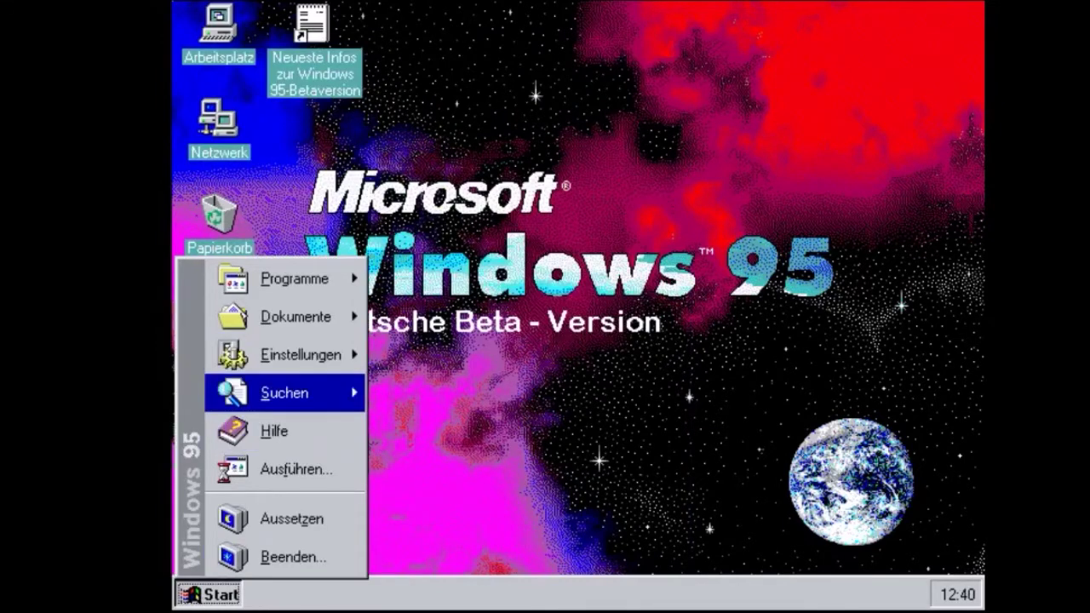
click(328, 469)
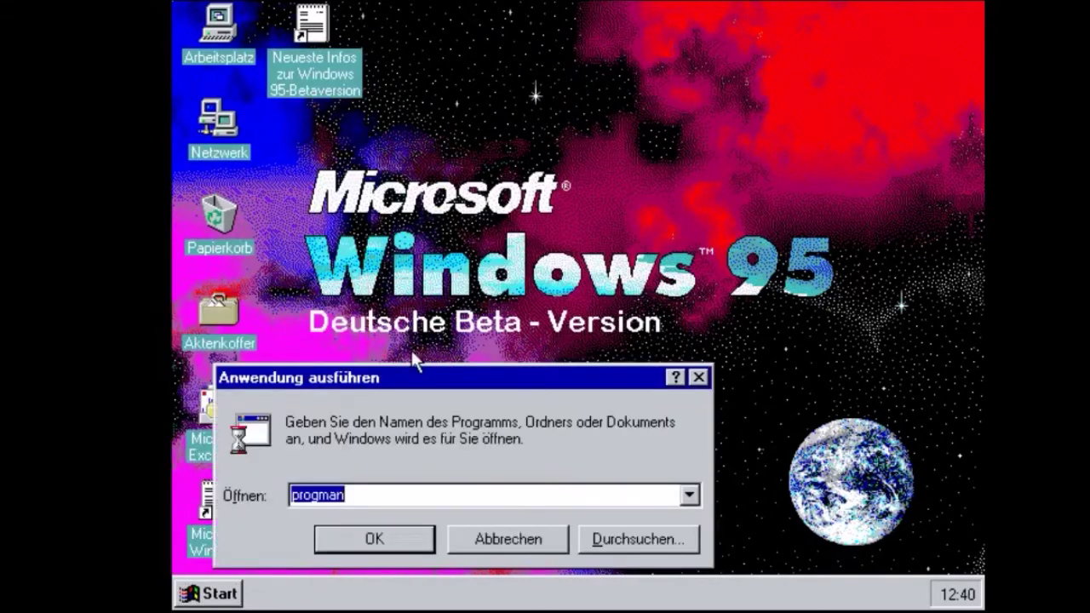
key(Return)
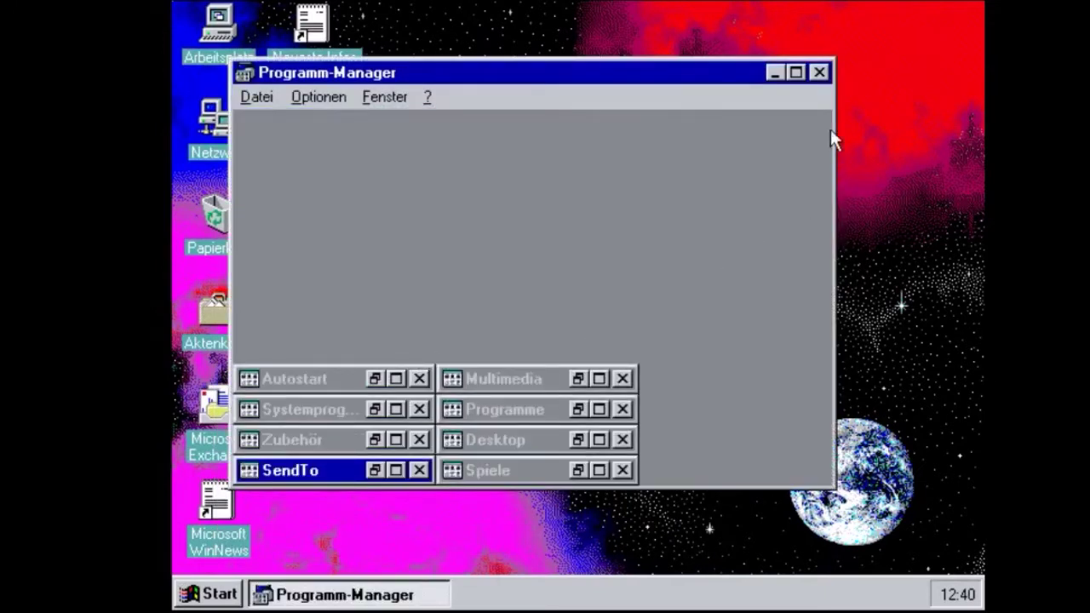
click(819, 73)
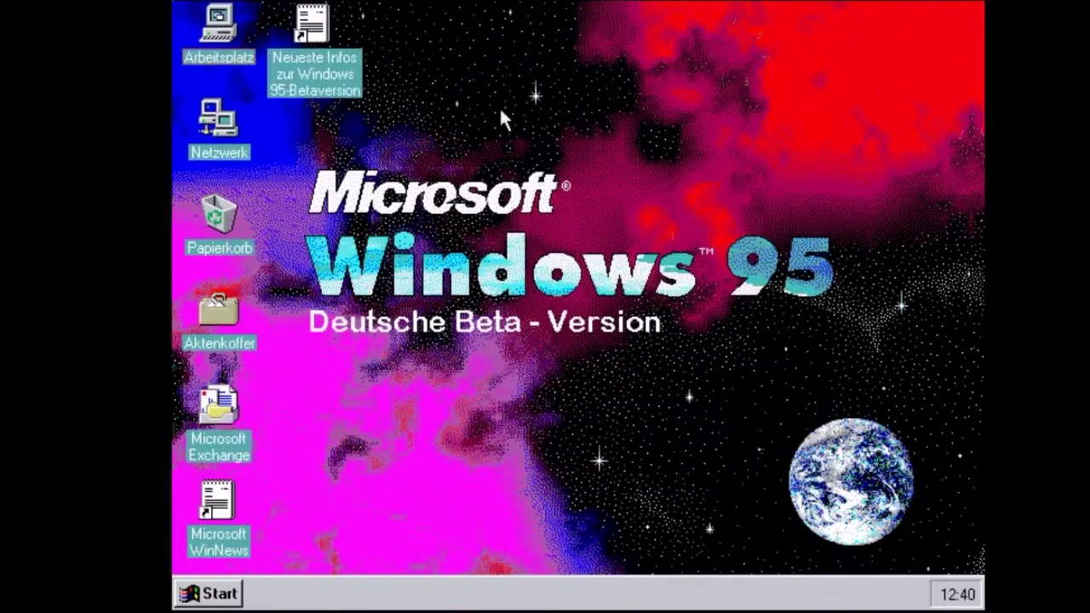
right_click(503, 117)
mouse_move(575, 214)
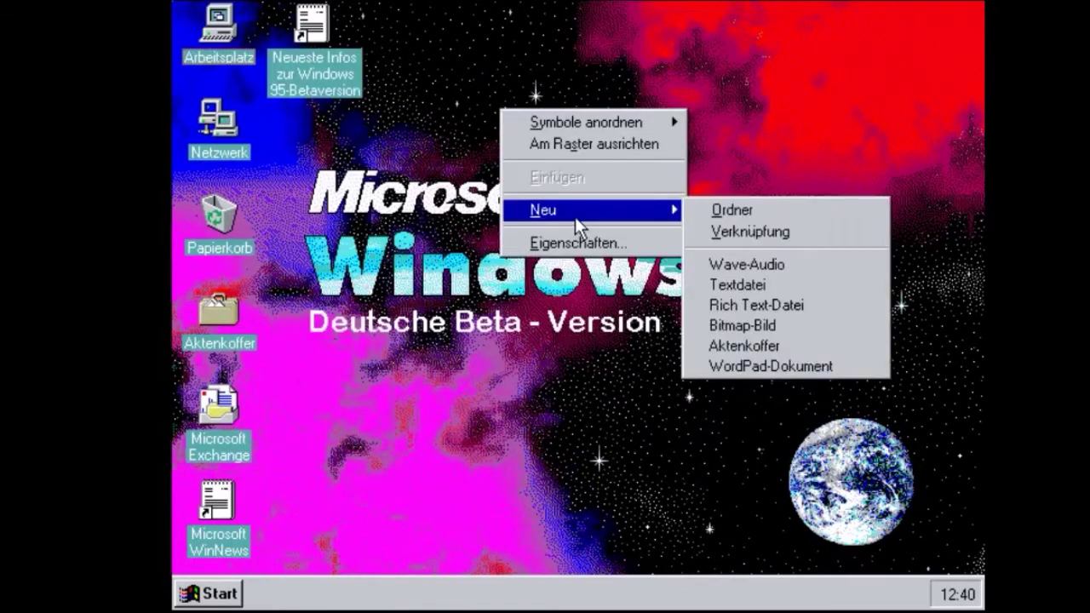
mouse_move(546, 128)
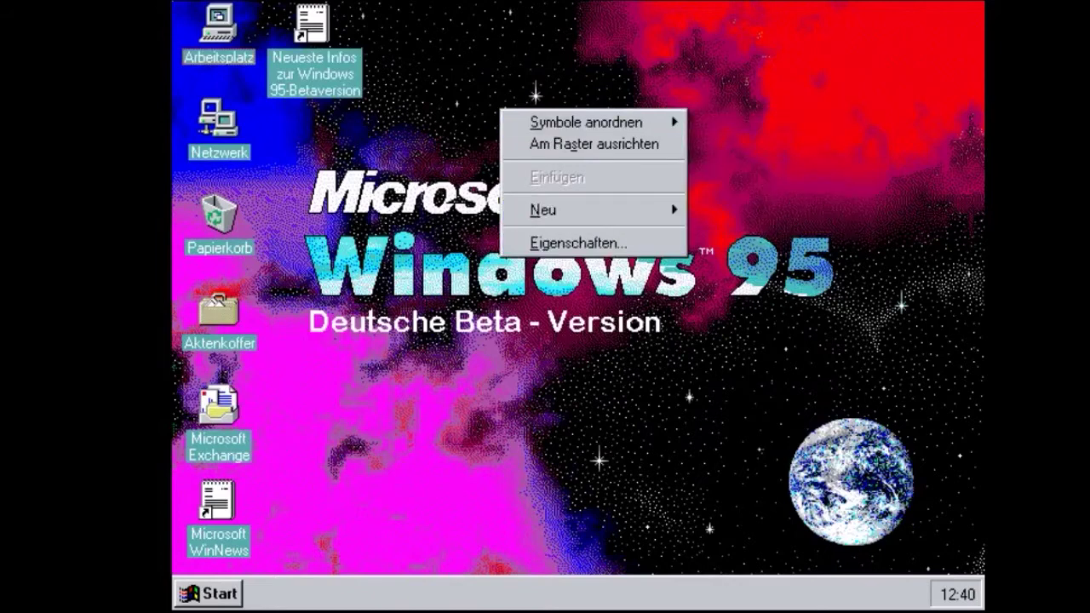
Launch the Editor and write "Windows 95 Beta 2 Build Chicago 222 Deutsch, BESTE VERSION" in the blank document
click(212, 596)
mouse_move(286, 288)
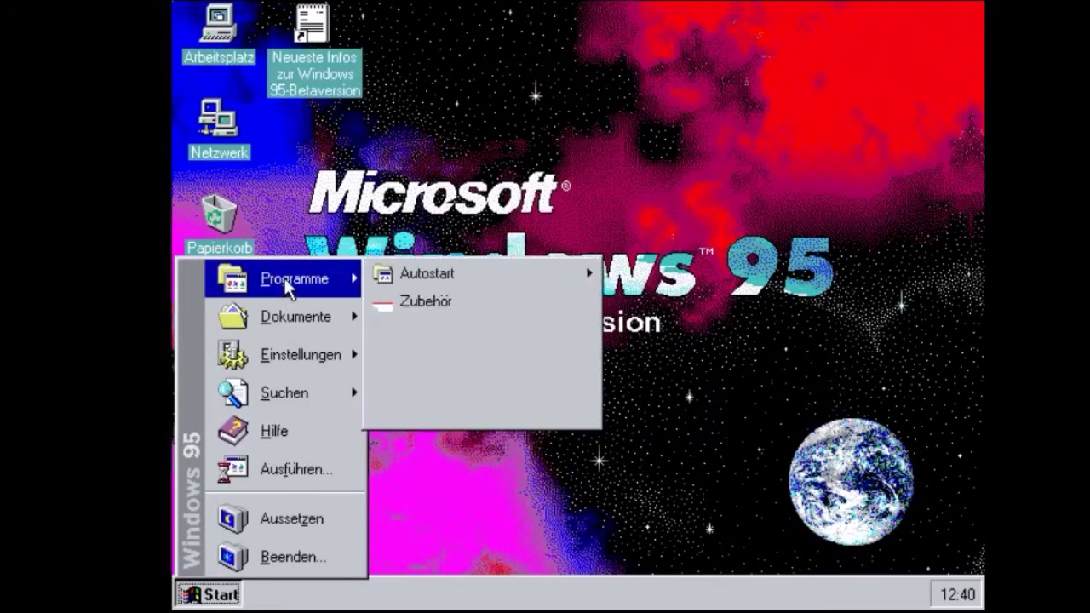
mouse_move(492, 308)
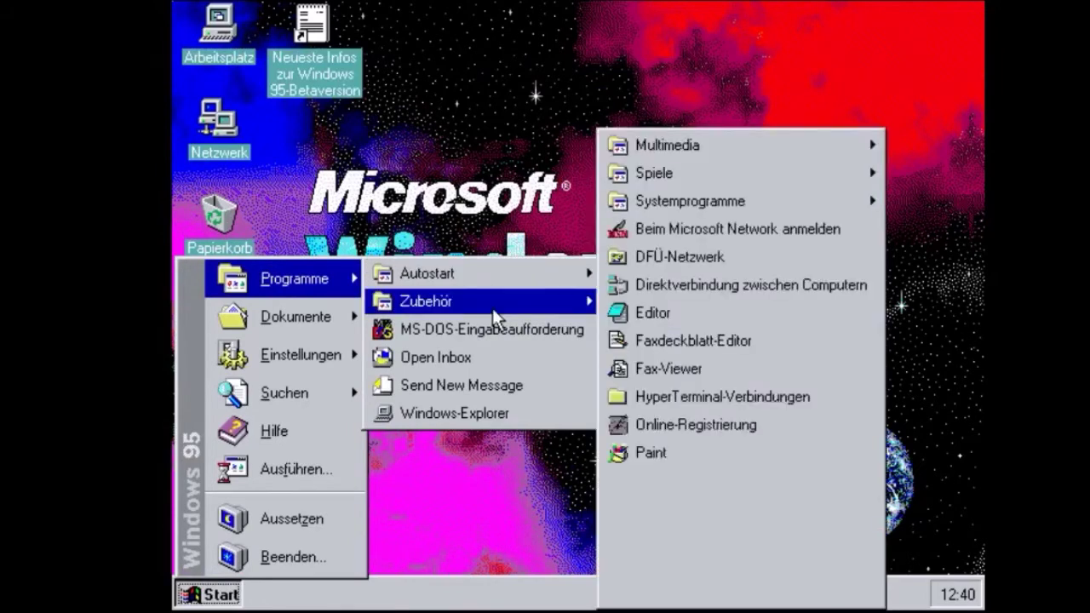
click(733, 314)
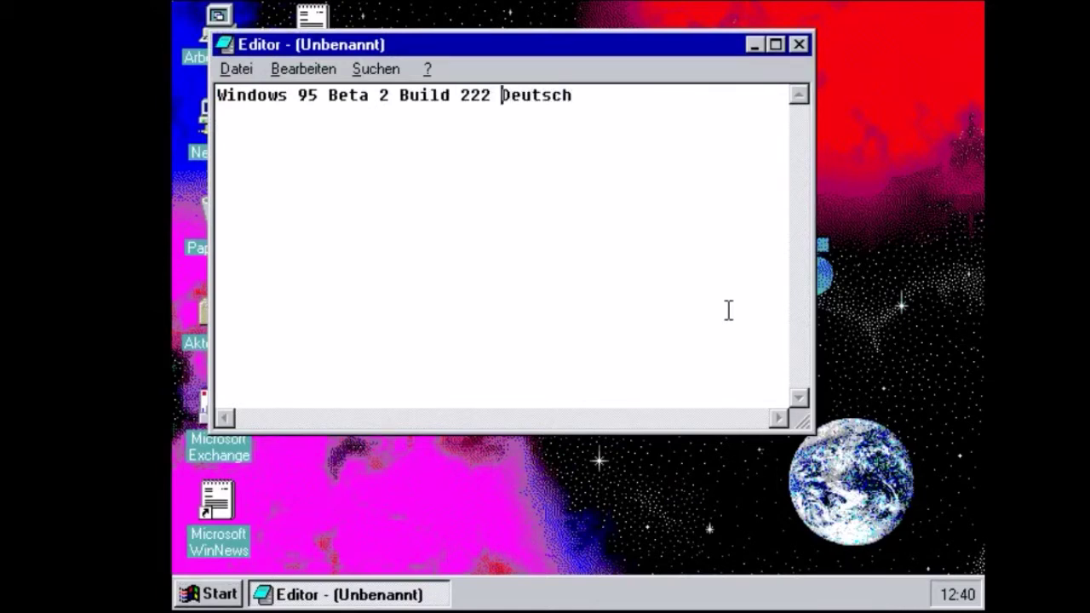
key(Left)
text(Chicago)
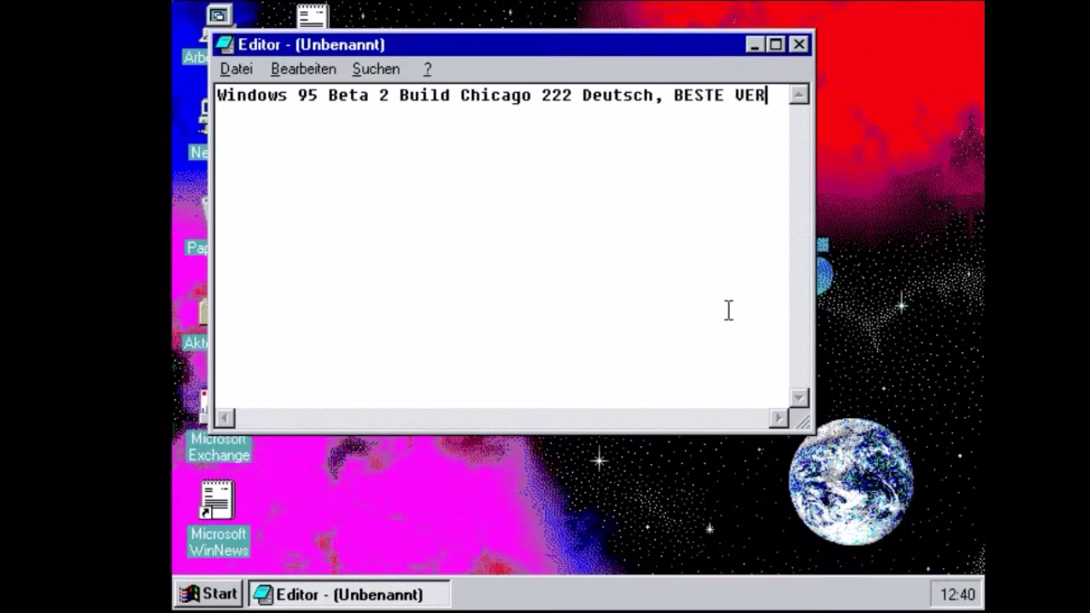
text(IO)
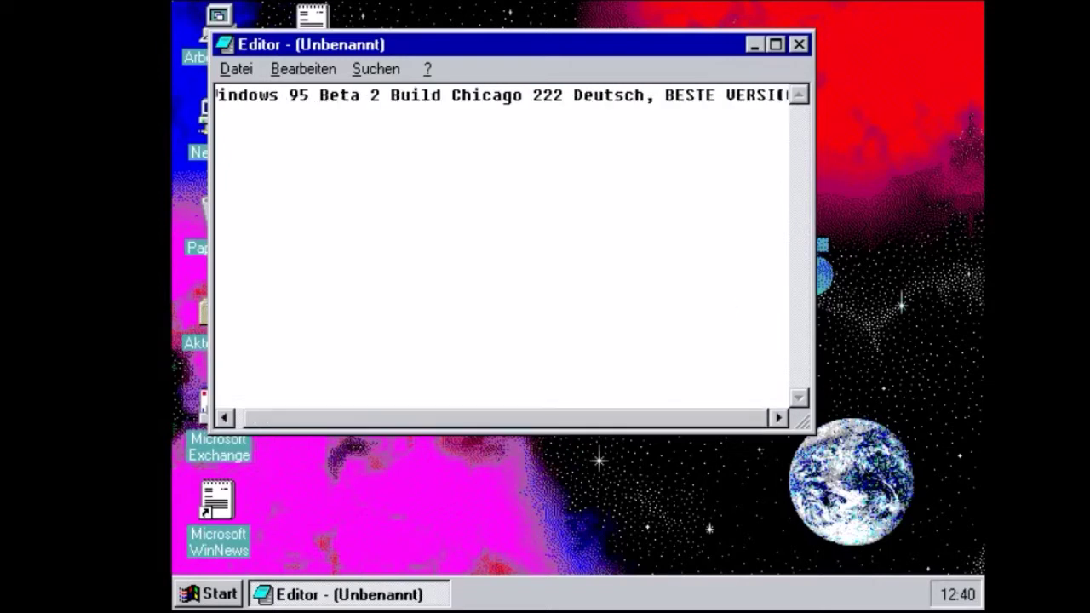
text(N)
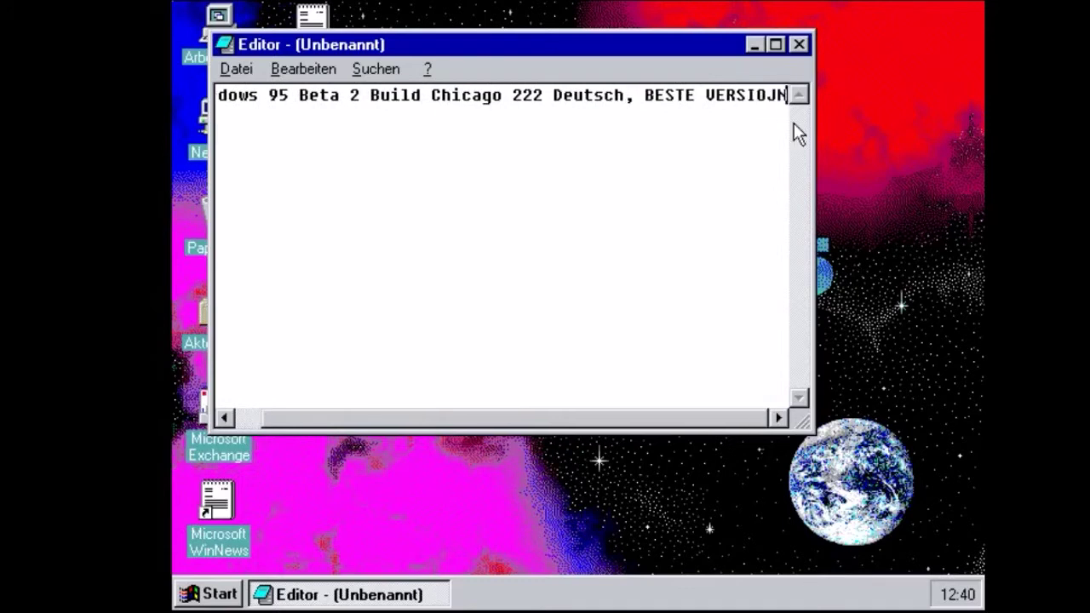
key(BackSpace)
key(BackSpace)
Turn on line wrapping (Zeilenumbruch) for the text and close the Editor without saving the changes
click(300, 69)
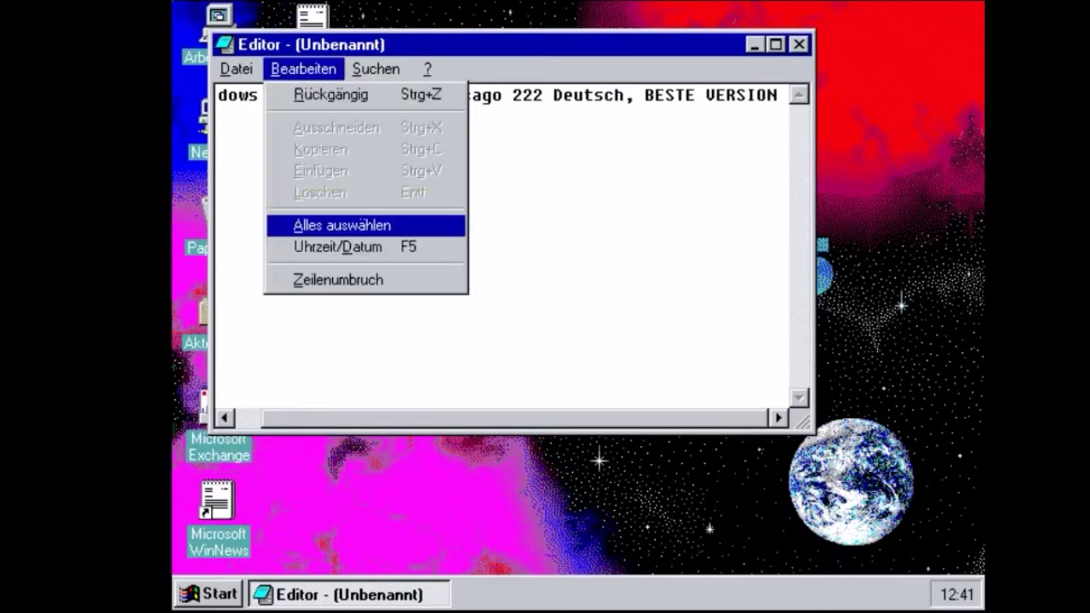
click(331, 281)
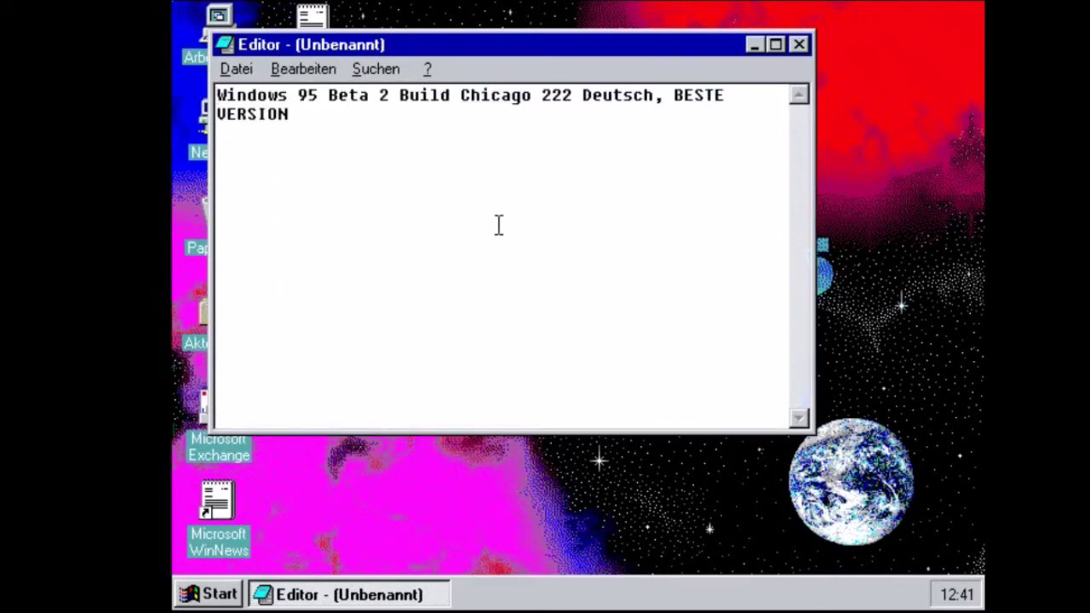
click(798, 44)
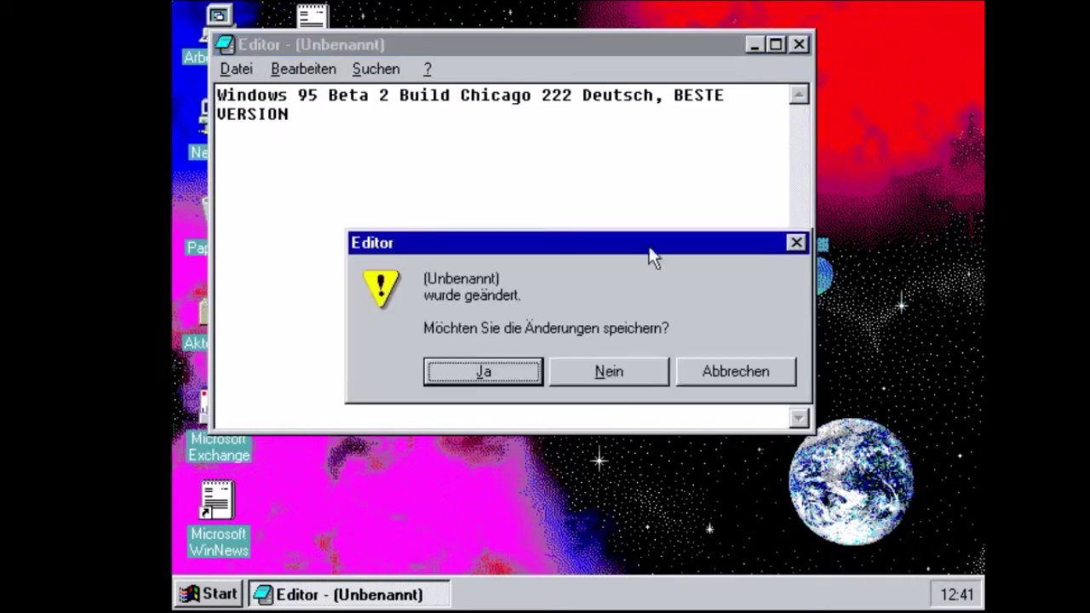
click(604, 372)
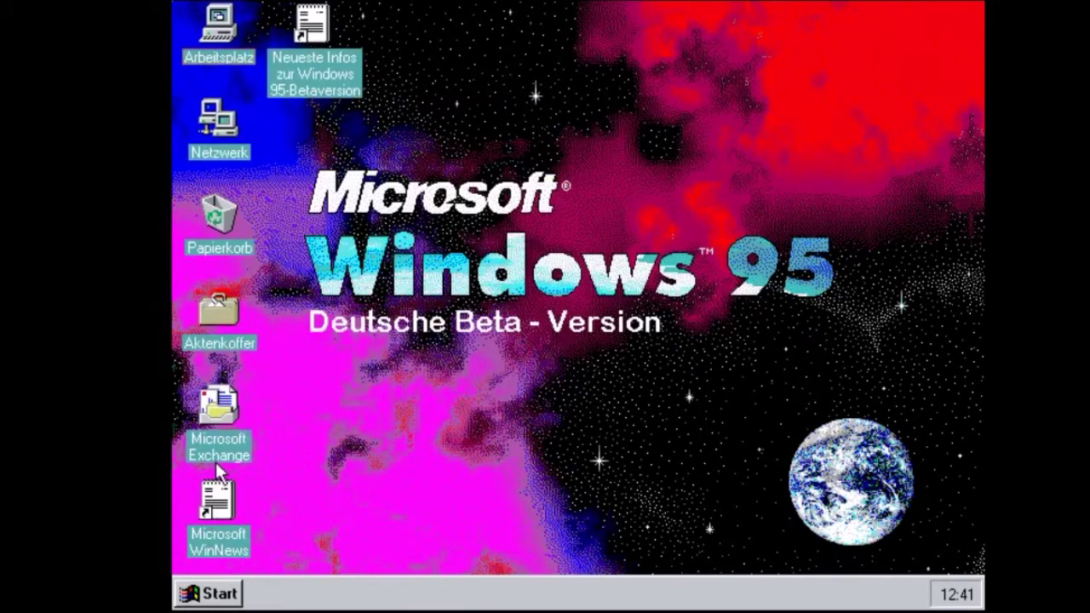
Try to open Netzwerk from the desktop and launch the Rechner from the Zubehör programs
double_click(230, 143)
click(193, 598)
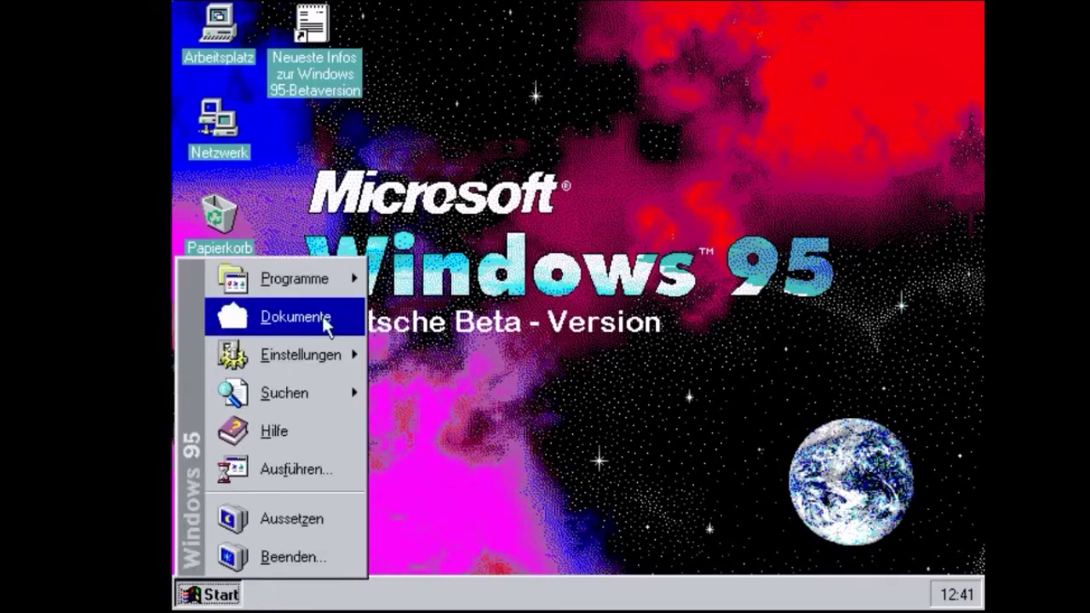
mouse_move(311, 291)
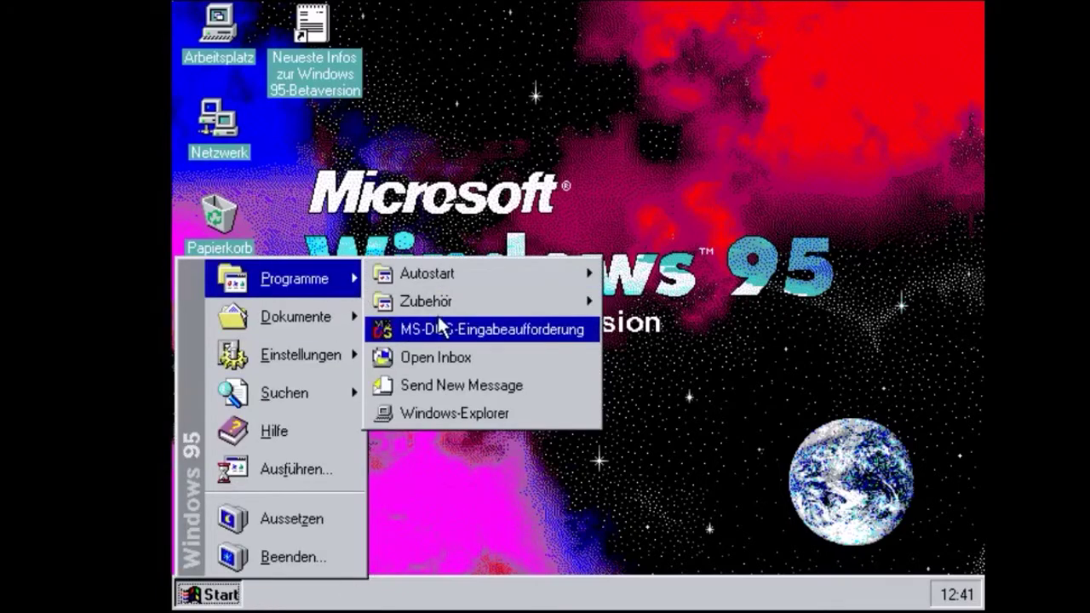
mouse_move(432, 311)
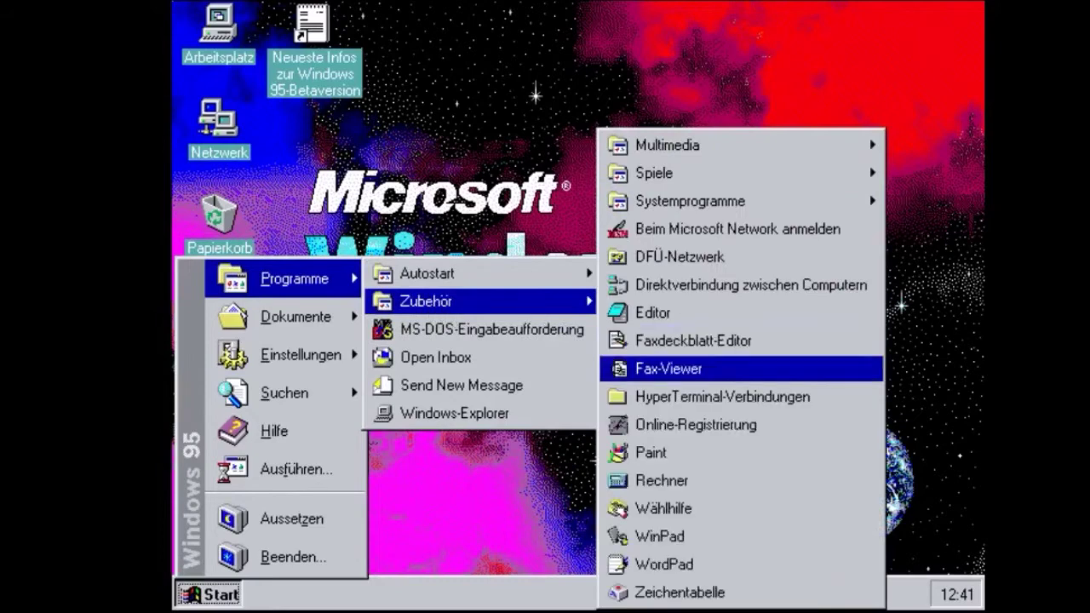
click(693, 482)
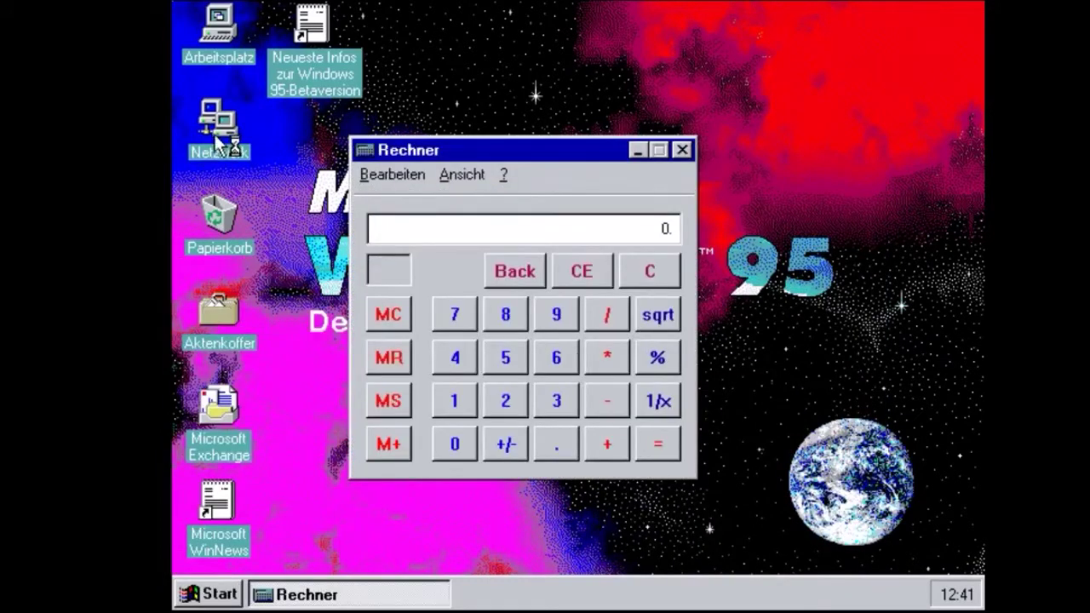
Try to open Netzwerk once more, and calculate the square root of 222 in the Rechner
double_click(217, 137)
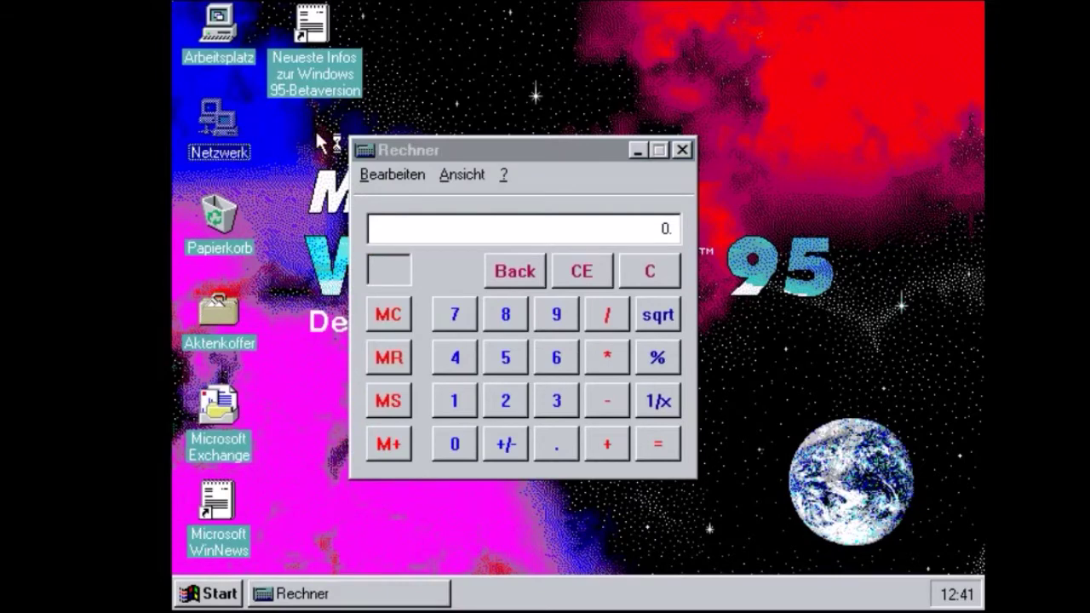
click(480, 146)
click(486, 400)
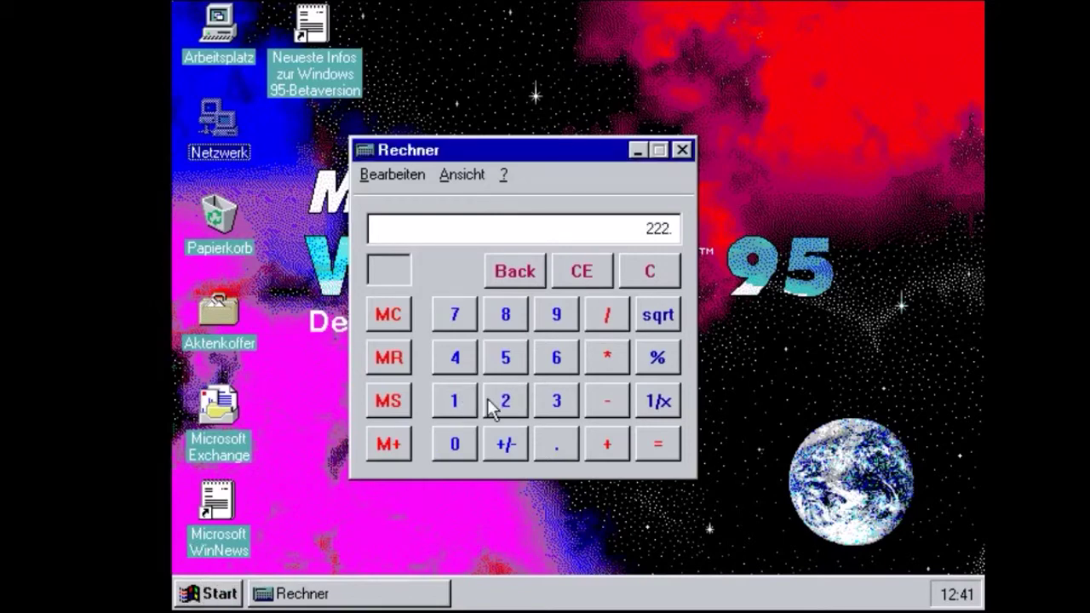
click(652, 326)
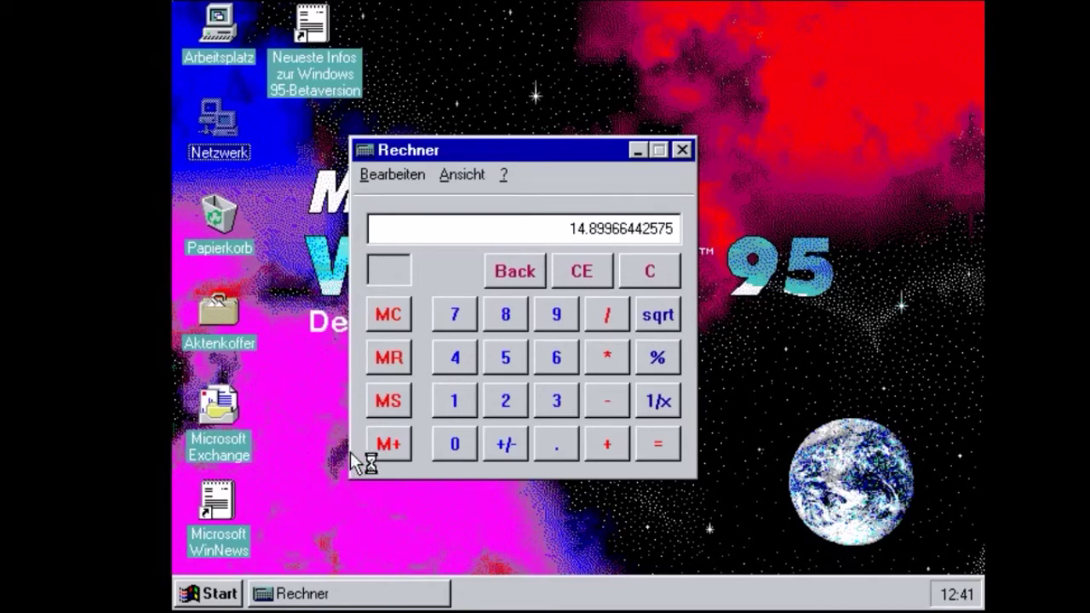
Force the unresponsive EXPLORER task to end and close the Arbeitsplatz window
key(ctrl+alt+Delete)
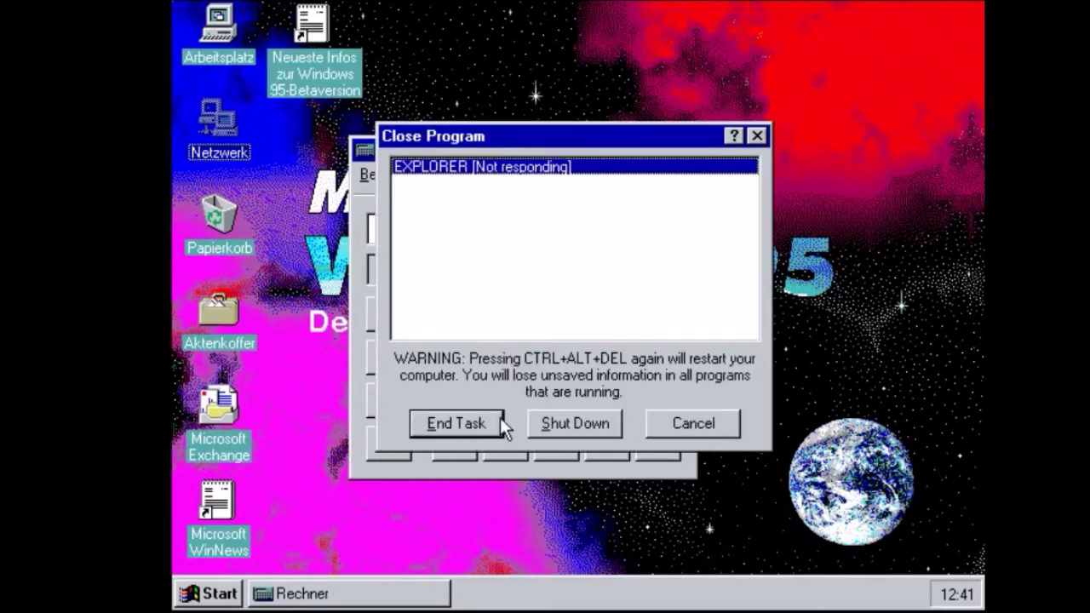
click(455, 423)
click(489, 420)
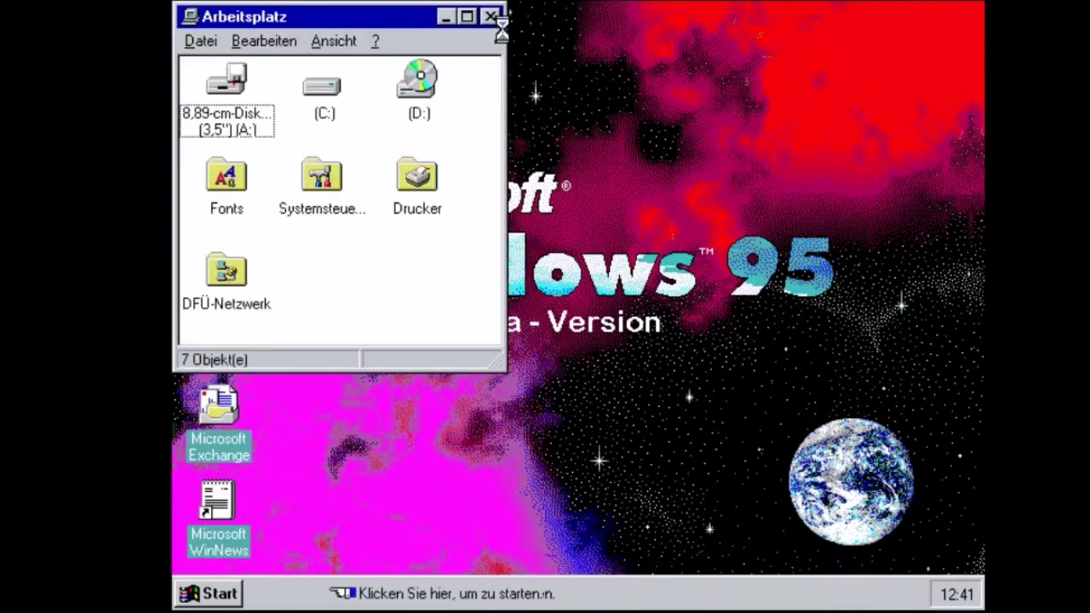
click(491, 16)
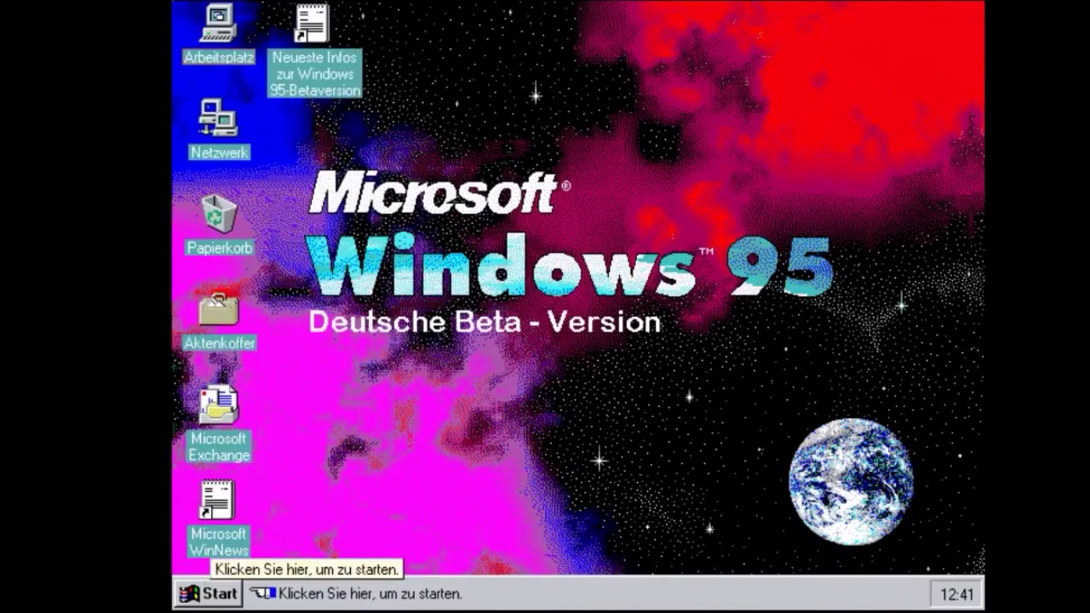
End the EXPLORER task a second time, confirming with Task beenden, and close the reopened Arbeitsplatz window
key(ctrl+alt+Delete)
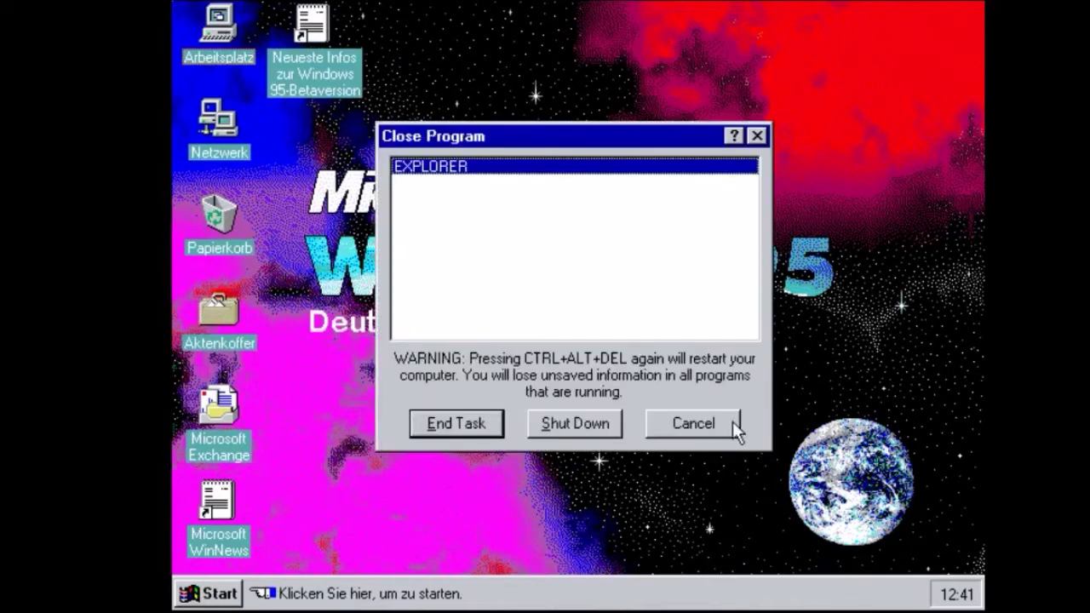
click(461, 421)
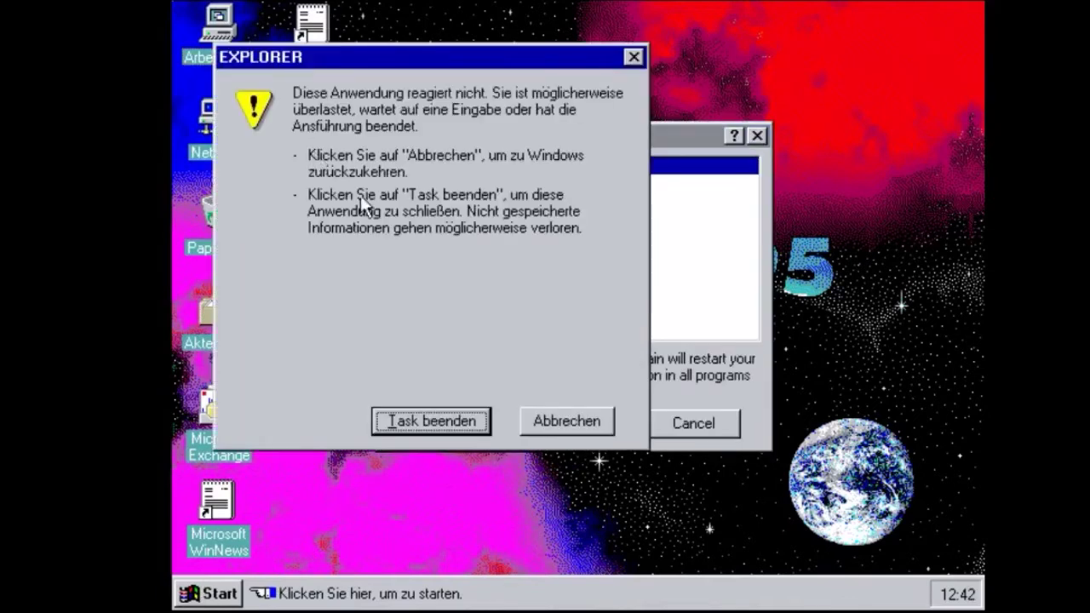
click(435, 419)
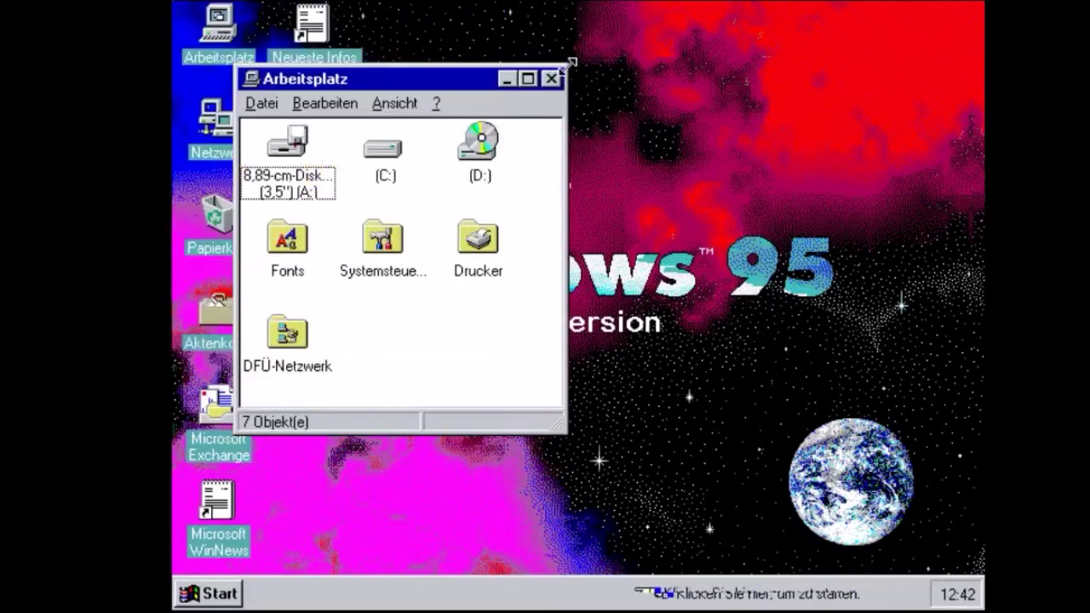
click(552, 79)
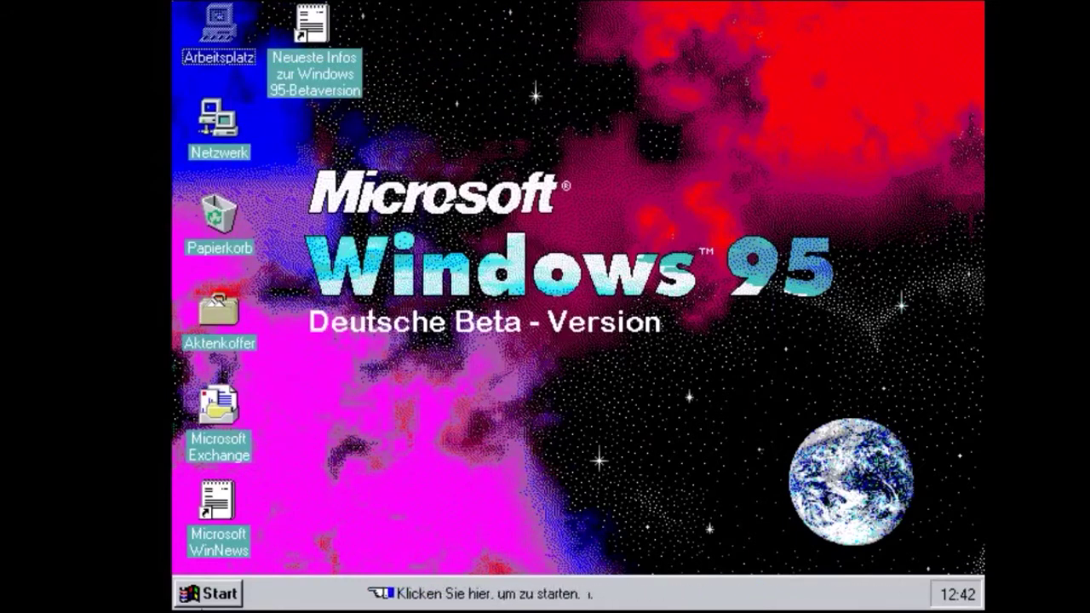
End the Windows session with the Beenden command and confirm it
click(209, 594)
click(281, 559)
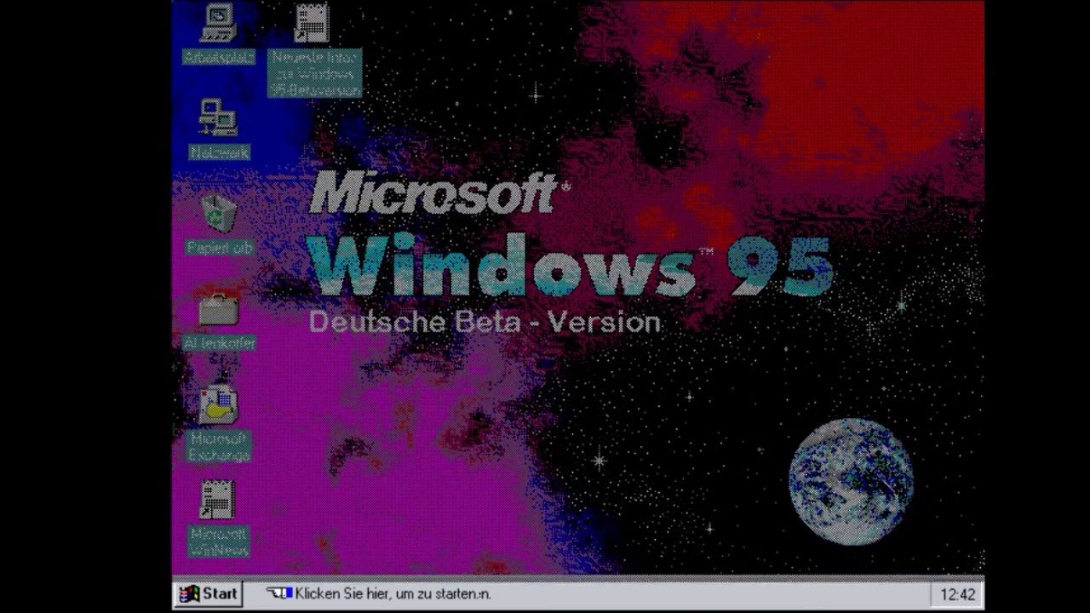
key(a)
key(Return)
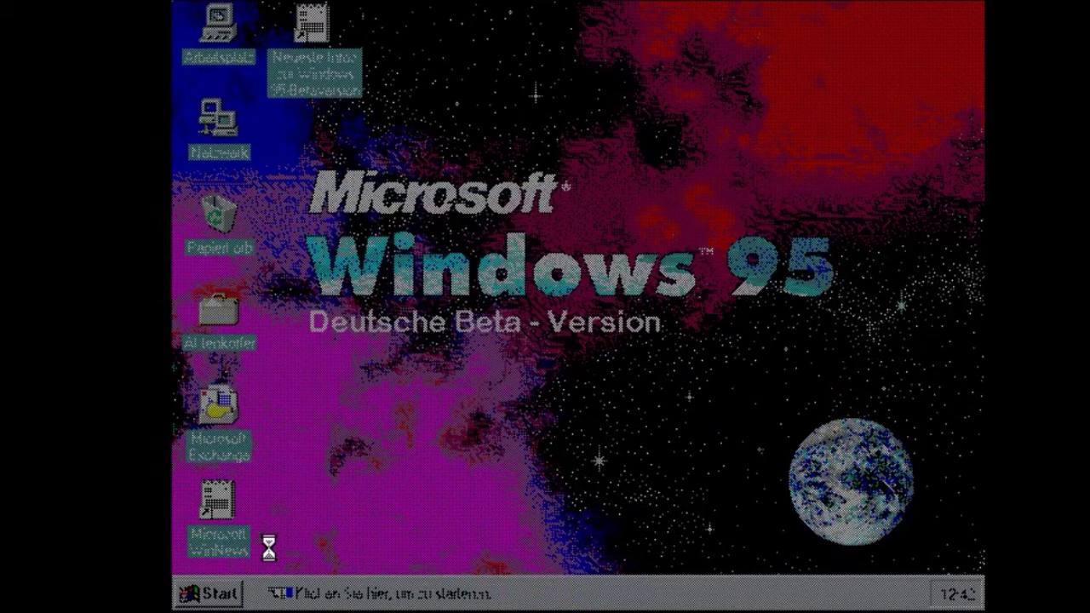
key(Return)
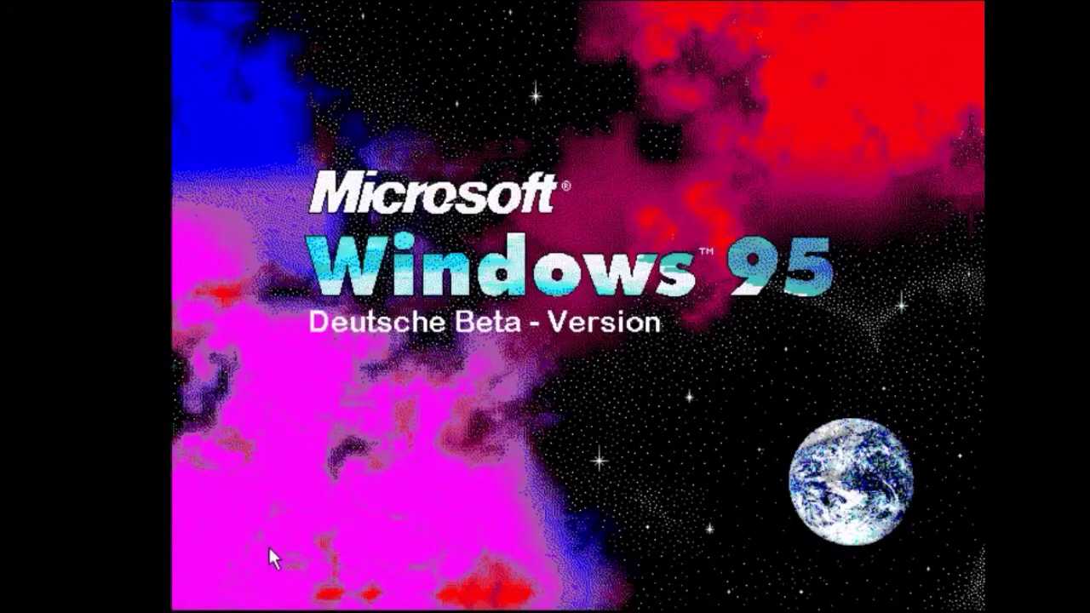